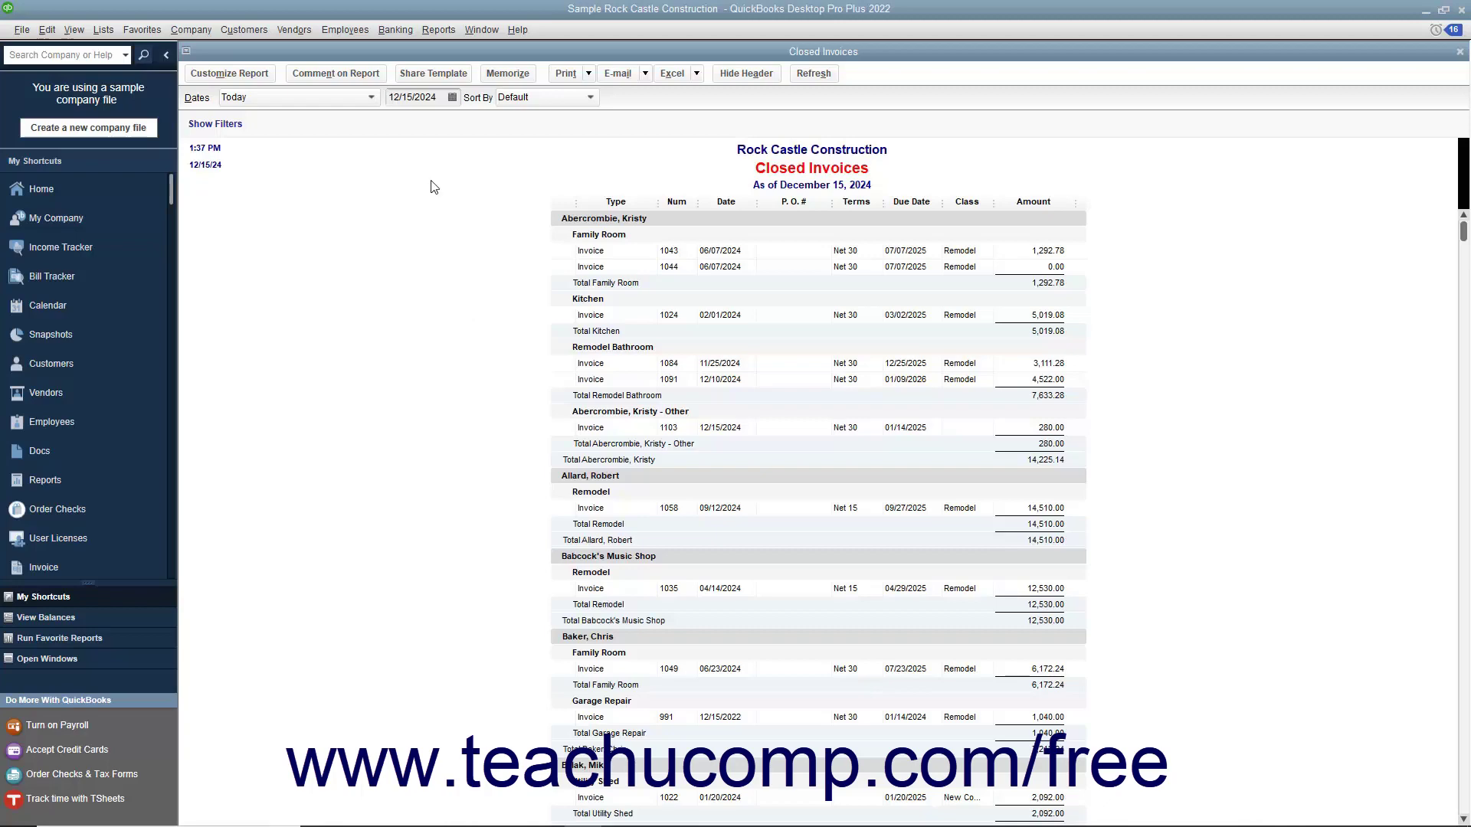
Open Comment on Report for the Closed Invoices report.
{"action": "left_click", "coordinate": [366, 74]}
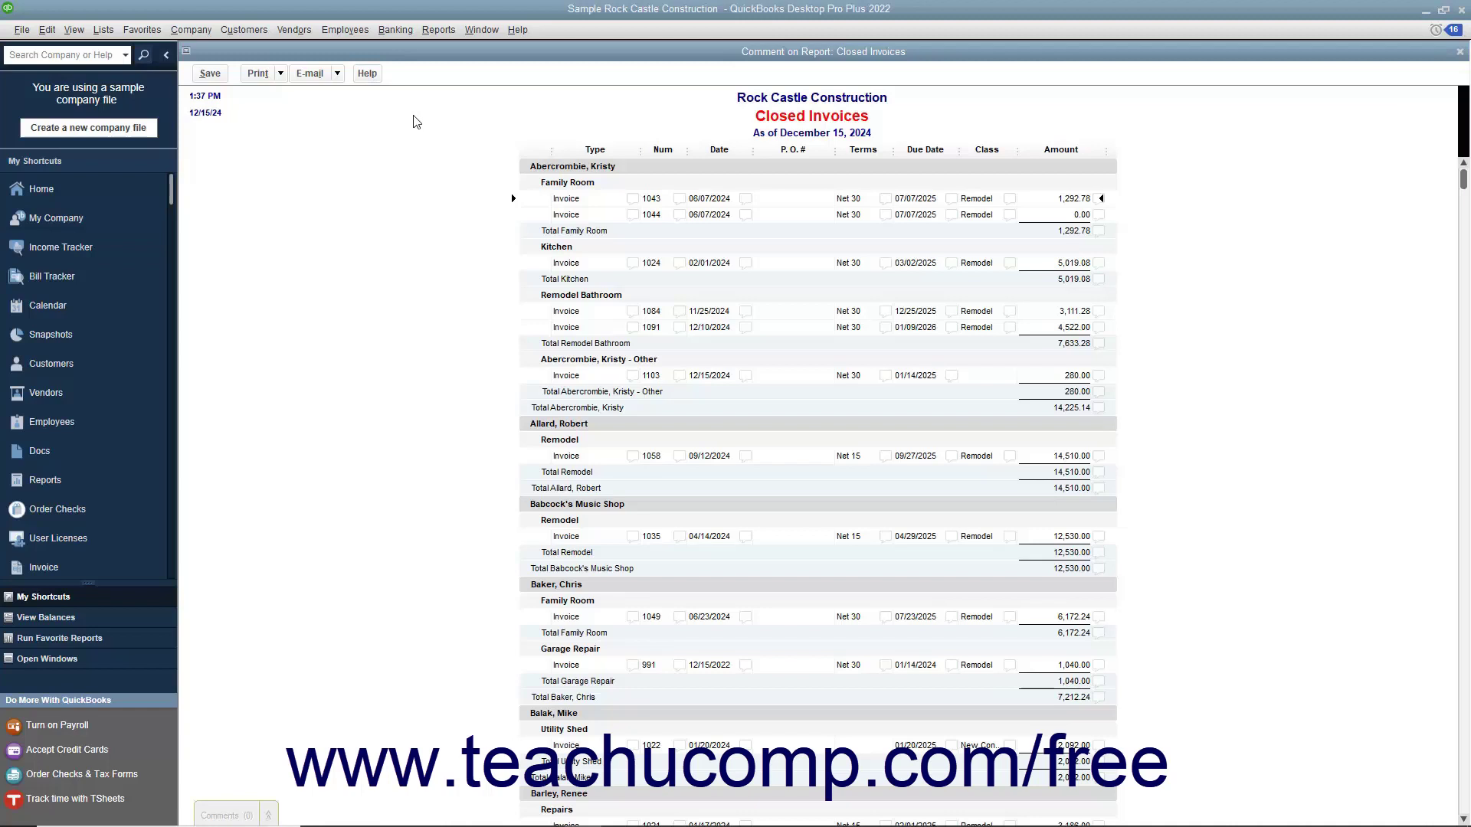
Begin a comment on the date of invoice 1043.
{"action": "left_click", "coordinate": [679, 200]}
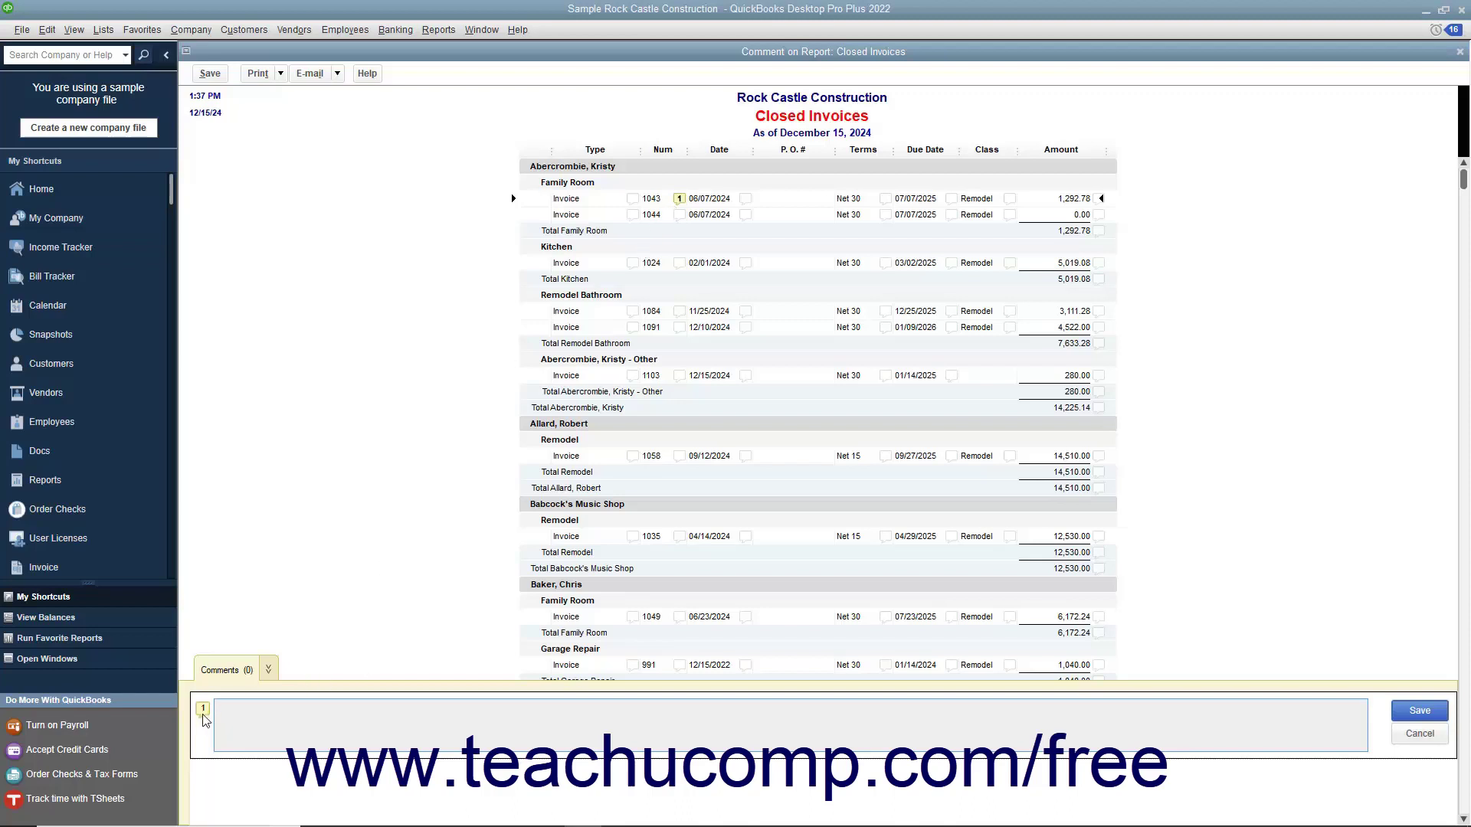
Save the comment 'Find this invoice and send a copy to the customer.' on invoice 1043.
{"action": "left_click", "coordinate": [259, 716]}
{"action": "type", "text": "Find this invoice and send a copy to the customer."}
{"action": "left_click", "coordinate": [1418, 711]}
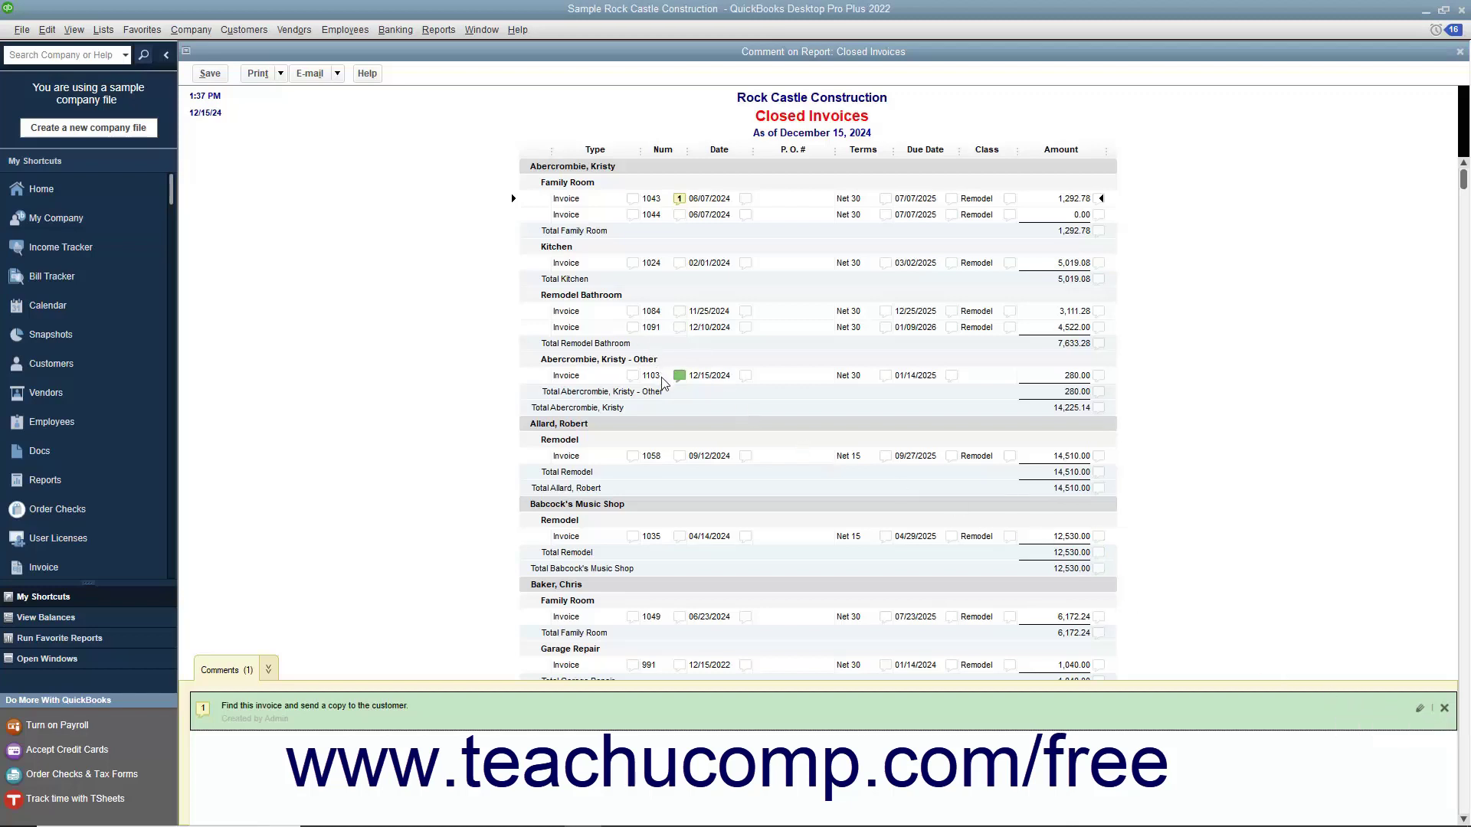
{"action": "left_click", "coordinate": [678, 456]}
Save a double-check-payment comment on invoice 1058, correcting it to the customer's full first name.
{"action": "type", "text": "Double-check the payment made on this invoice for Bob."}
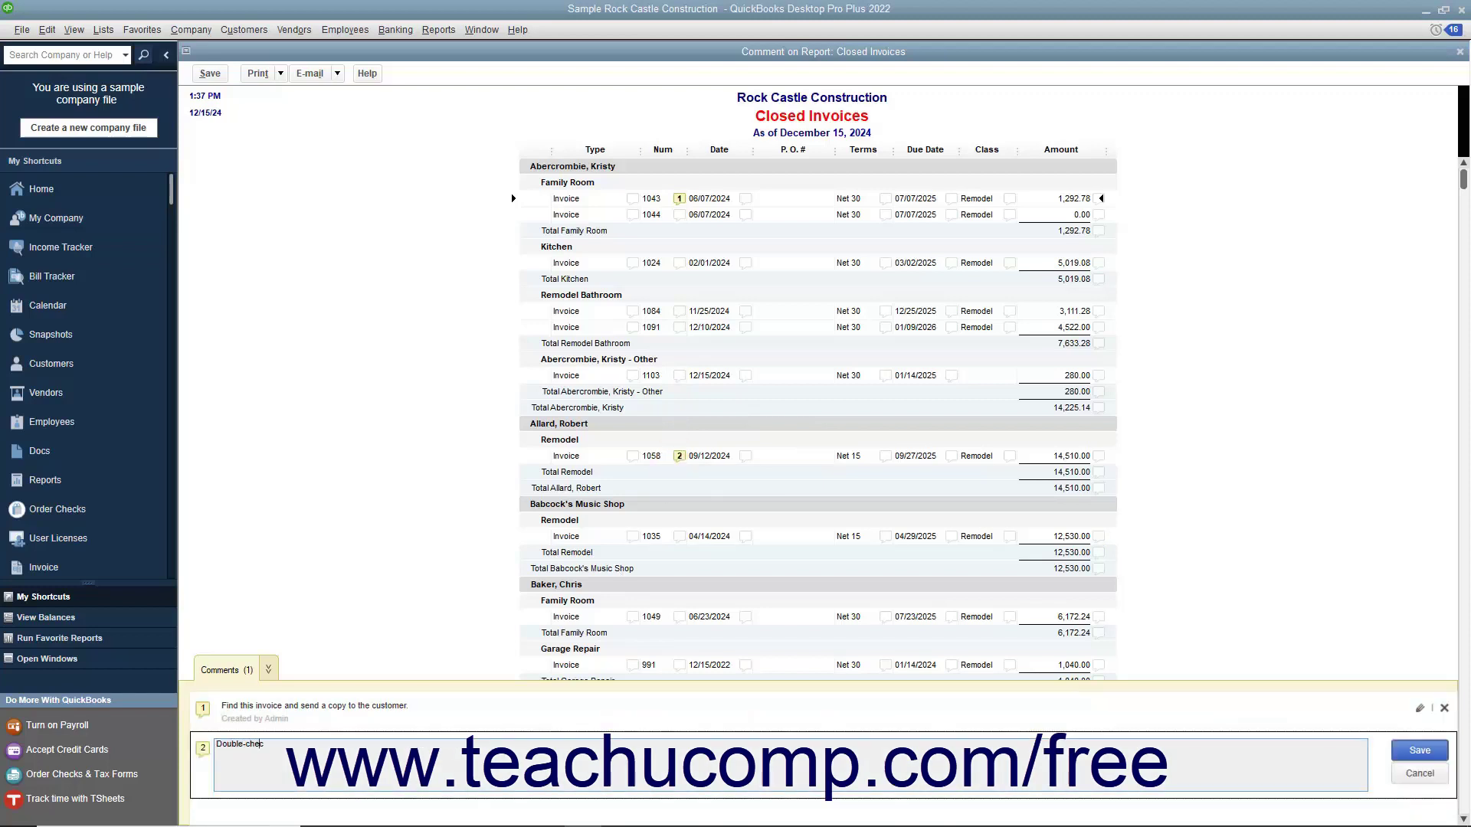
{"action": "left_click", "coordinate": [1418, 751]}
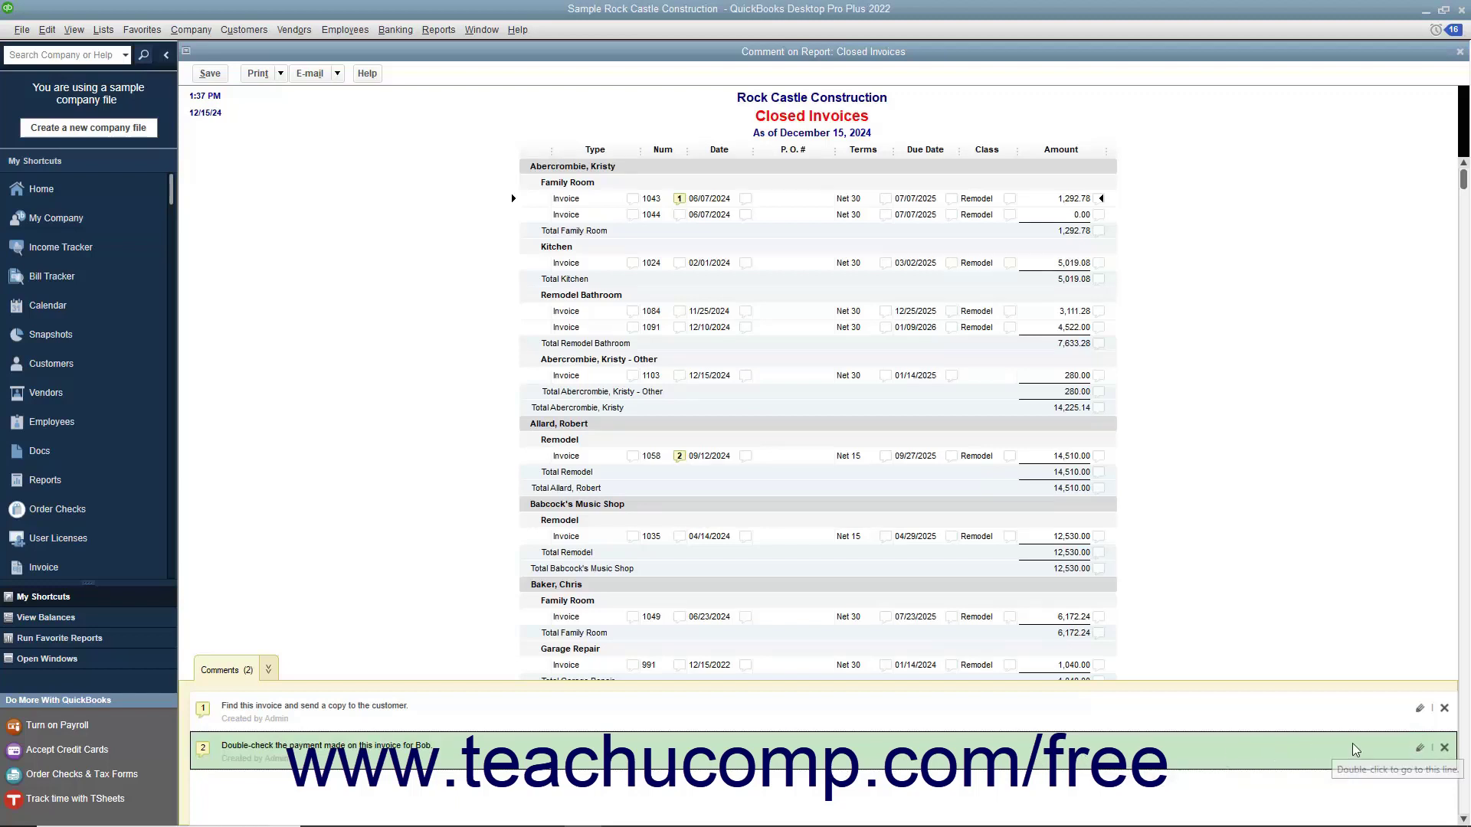
{"action": "left_click", "coordinate": [1417, 748]}
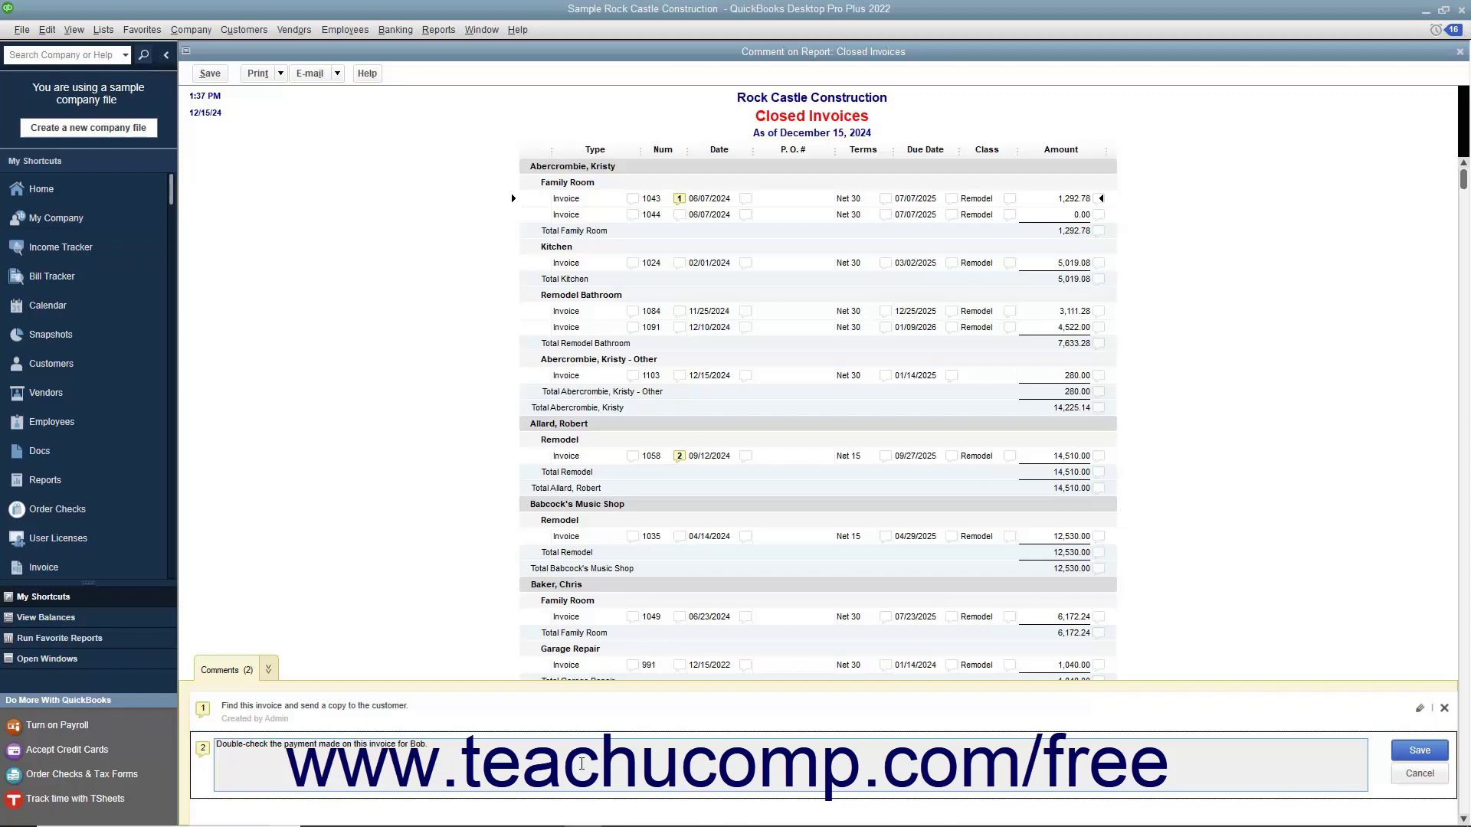
{"action": "key", "text": "BackSpace"}
{"action": "type", "text": "Robert."}
{"action": "left_click", "coordinate": [1420, 750]}
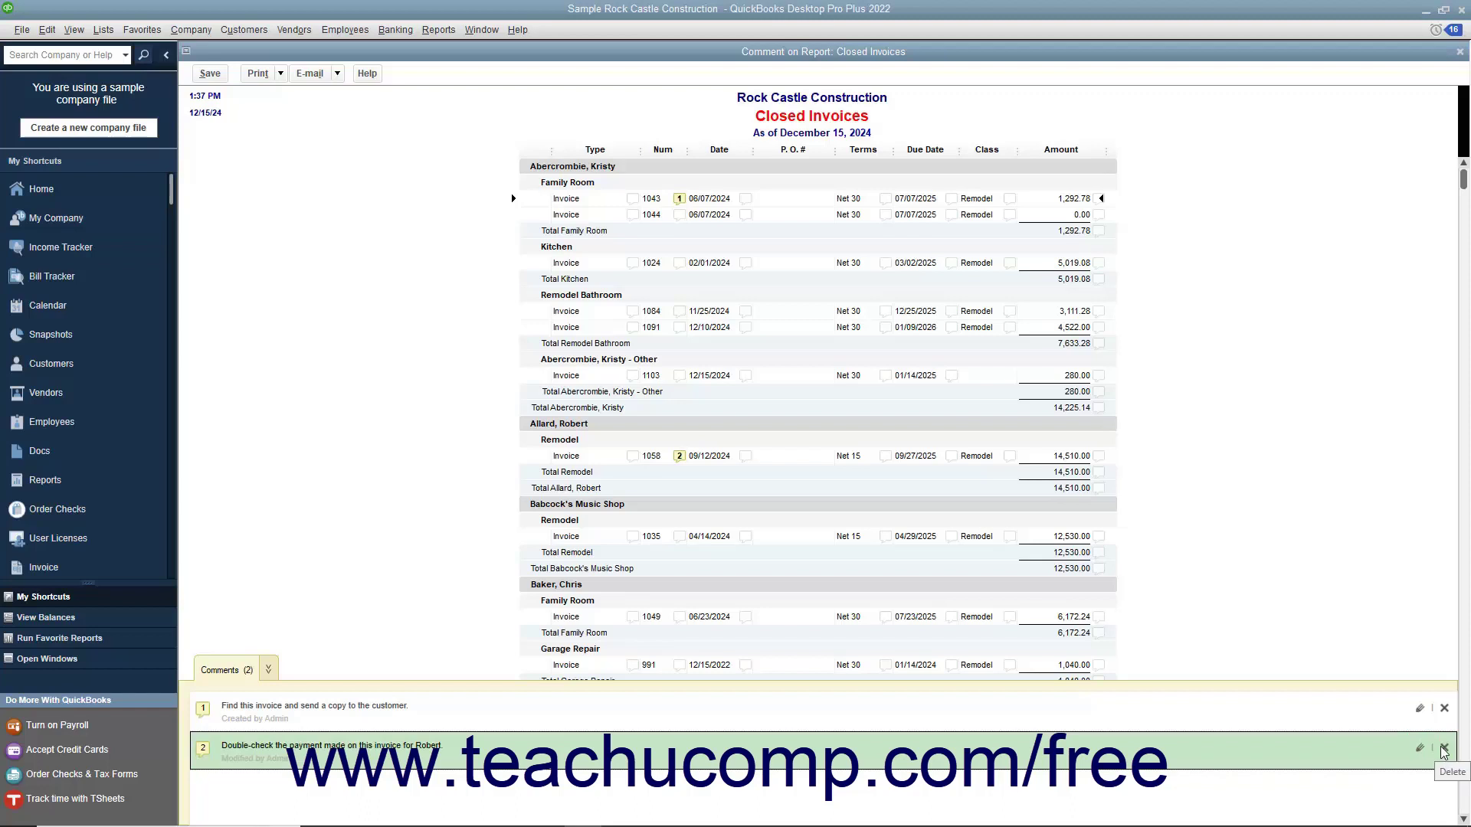
Delete the comment on invoice 1058 and confirm the deletion.
{"action": "left_click", "coordinate": [1444, 749]}
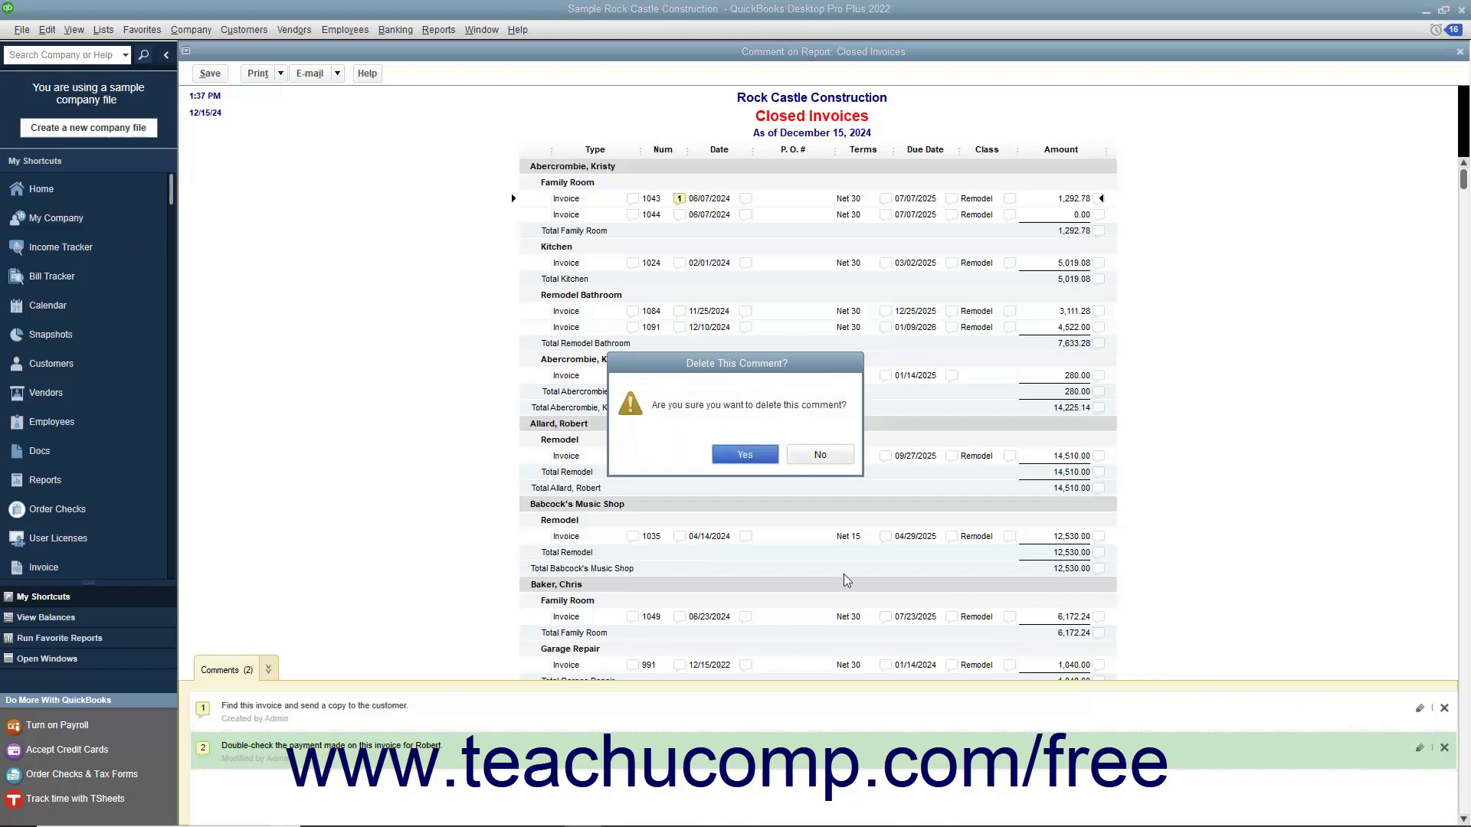
{"action": "left_click", "coordinate": [750, 457]}
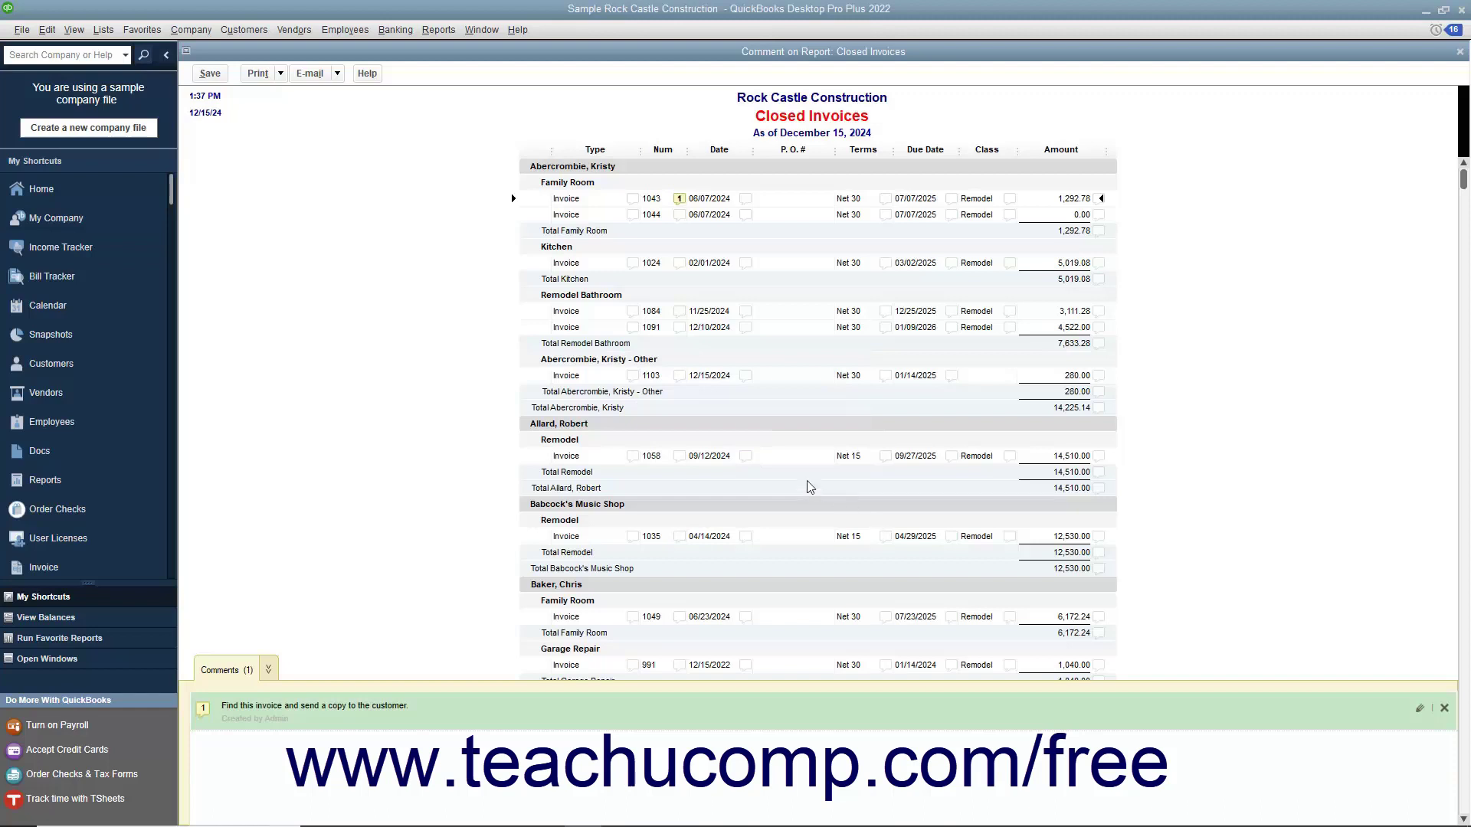
Save the report as 'Closed Invoices with Comments'.
{"action": "left_click", "coordinate": [210, 74]}
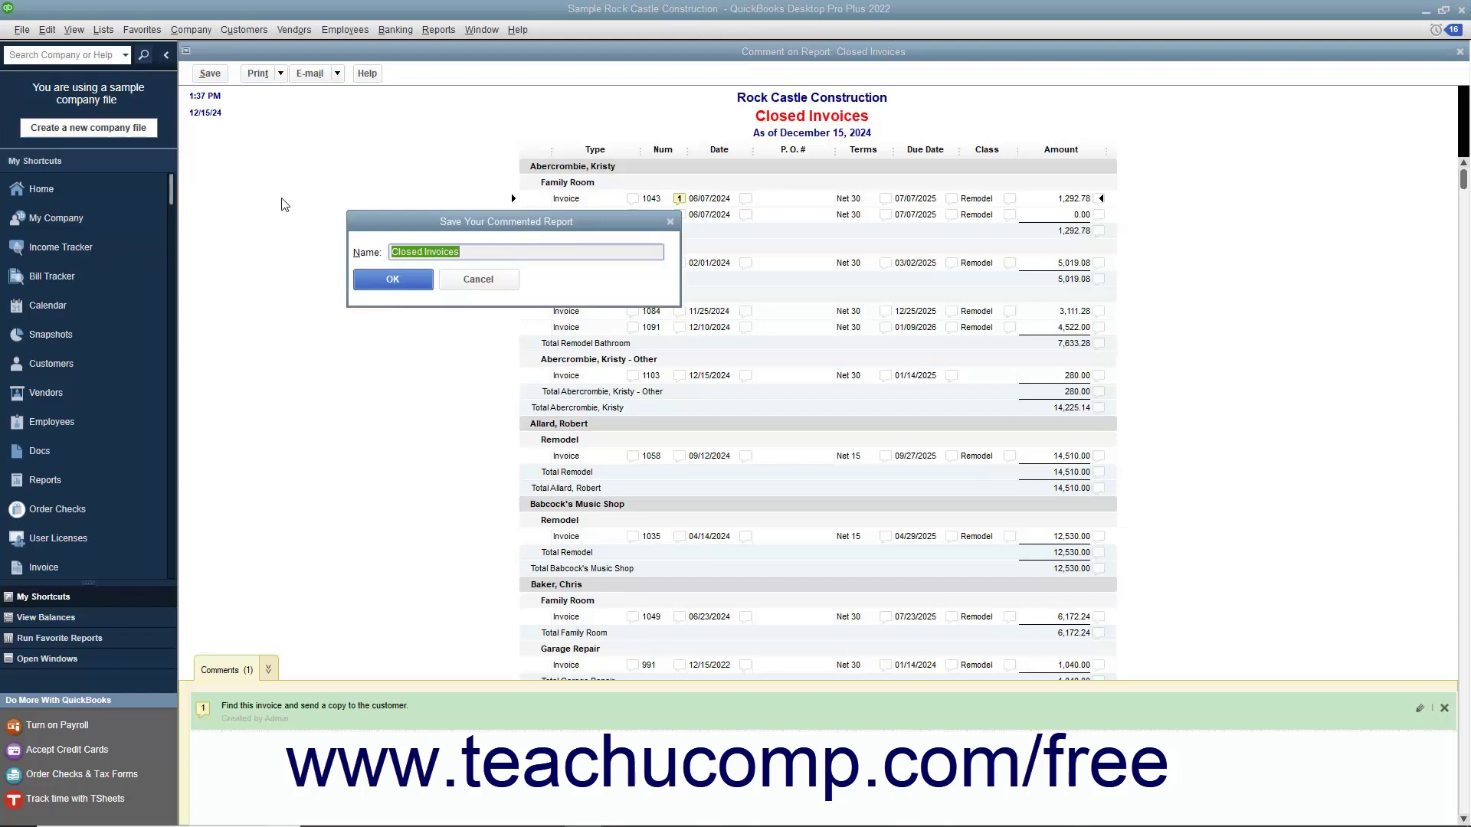
{"action": "left_click", "coordinate": [492, 249]}
{"action": "type", "text": "with Comments"}
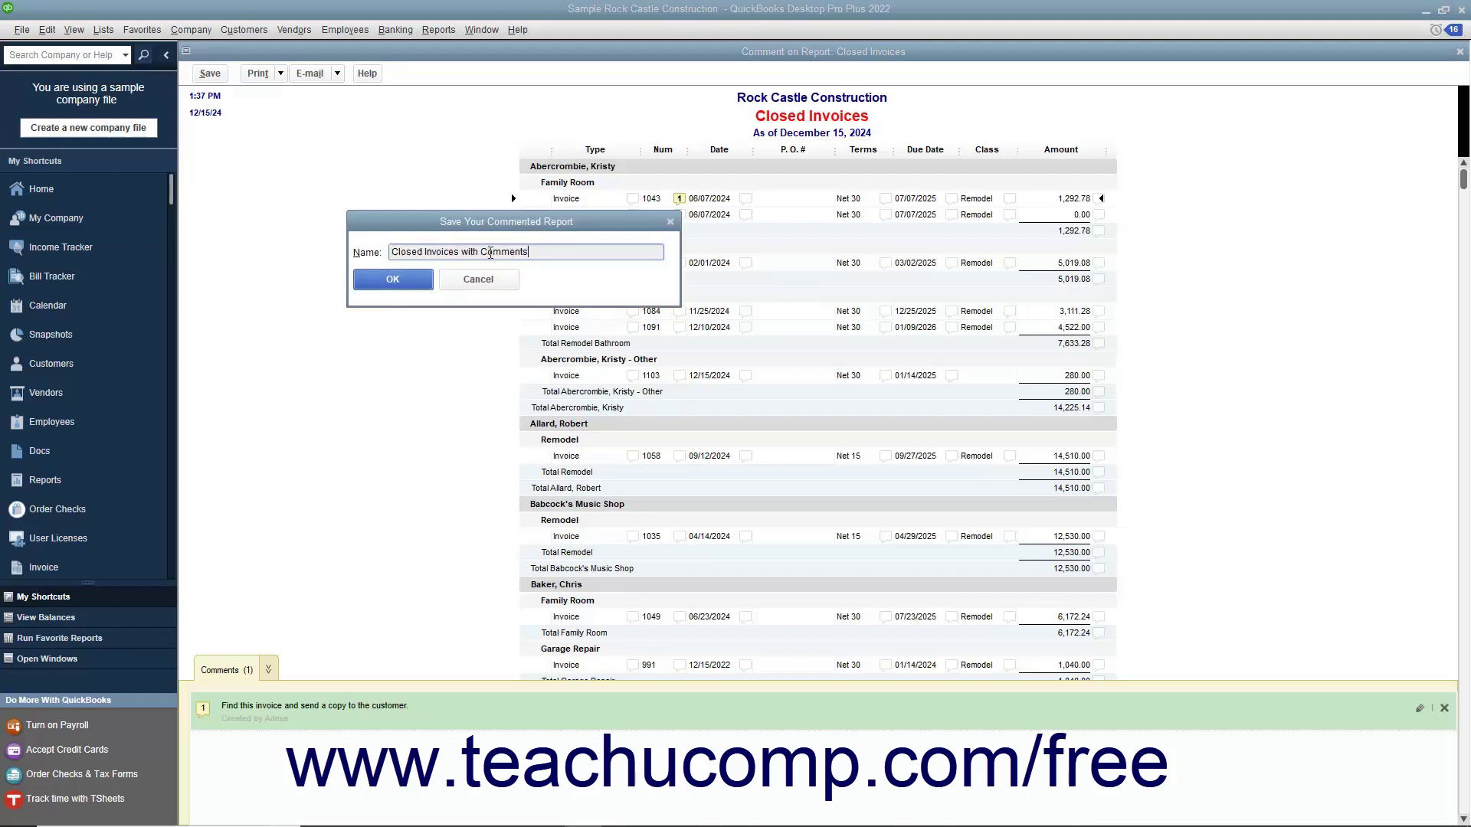
{"action": "left_click", "coordinate": [427, 278]}
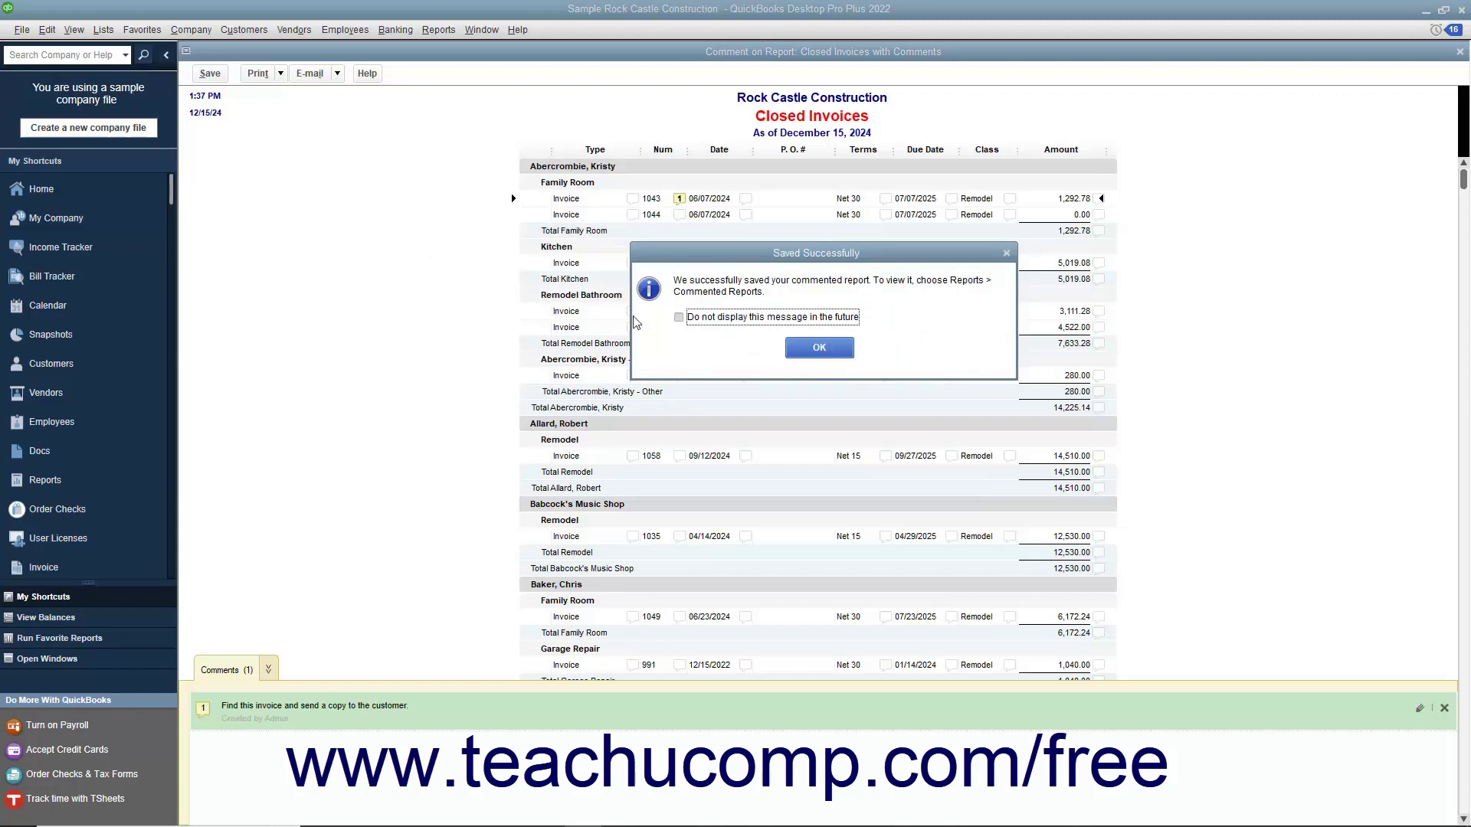
{"action": "left_click", "coordinate": [793, 348]}
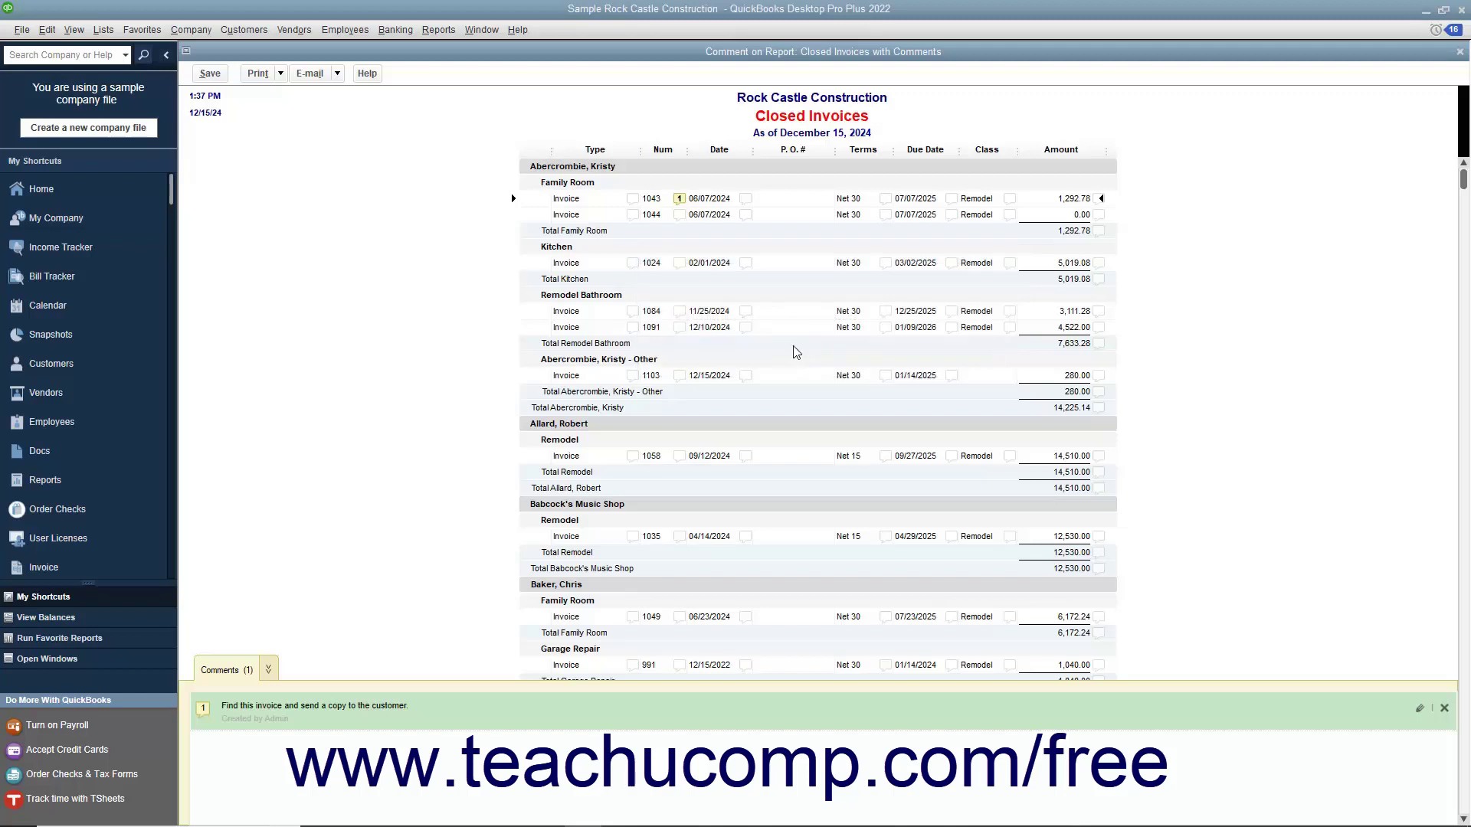
Review the Print and E-mail options without using them, then close the commented report.
{"action": "left_click", "coordinate": [279, 73]}
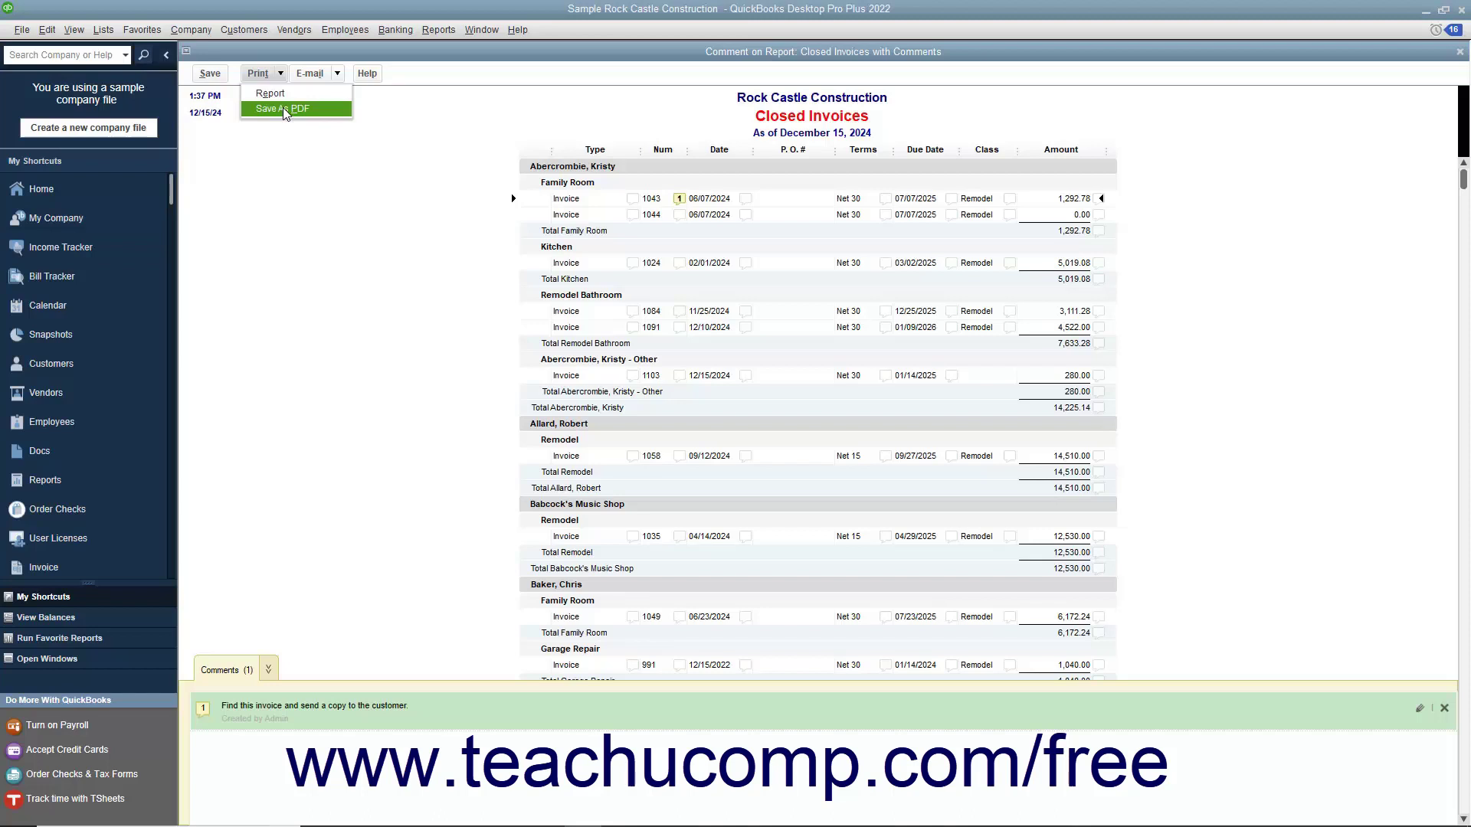
{"action": "left_click", "coordinate": [291, 169]}
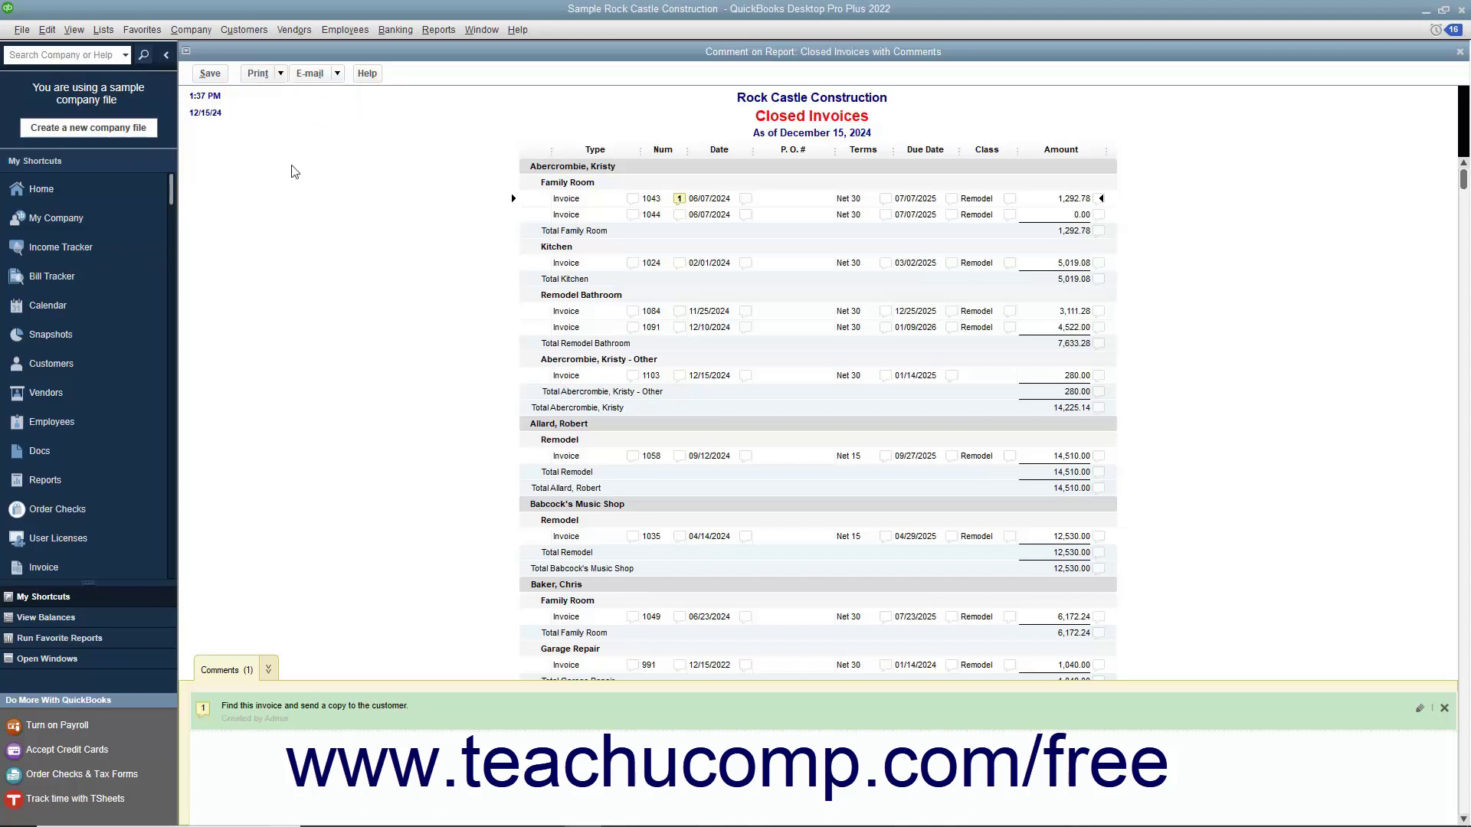
{"action": "left_click", "coordinate": [317, 80]}
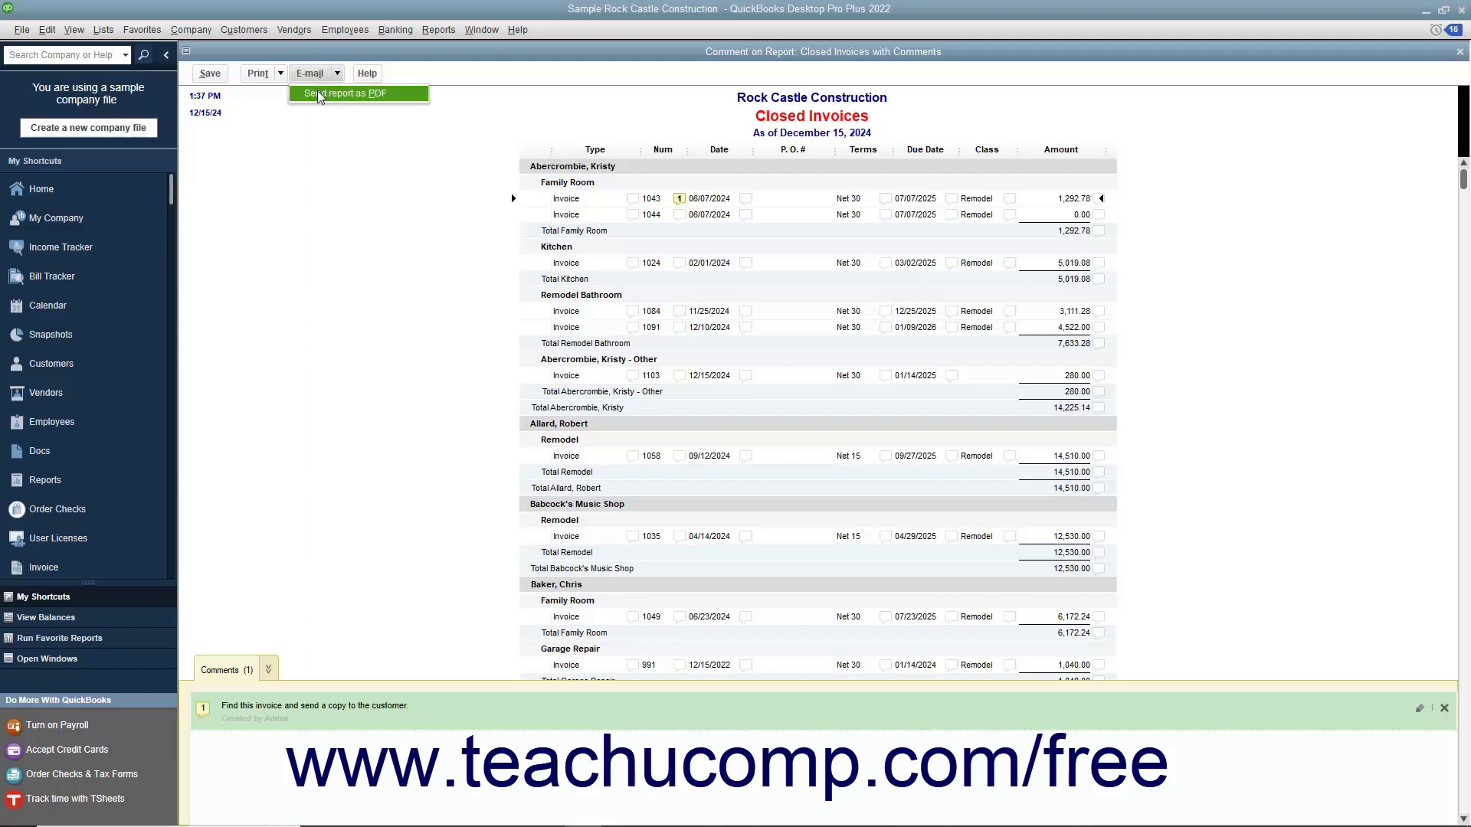
{"action": "left_click", "coordinate": [318, 140]}
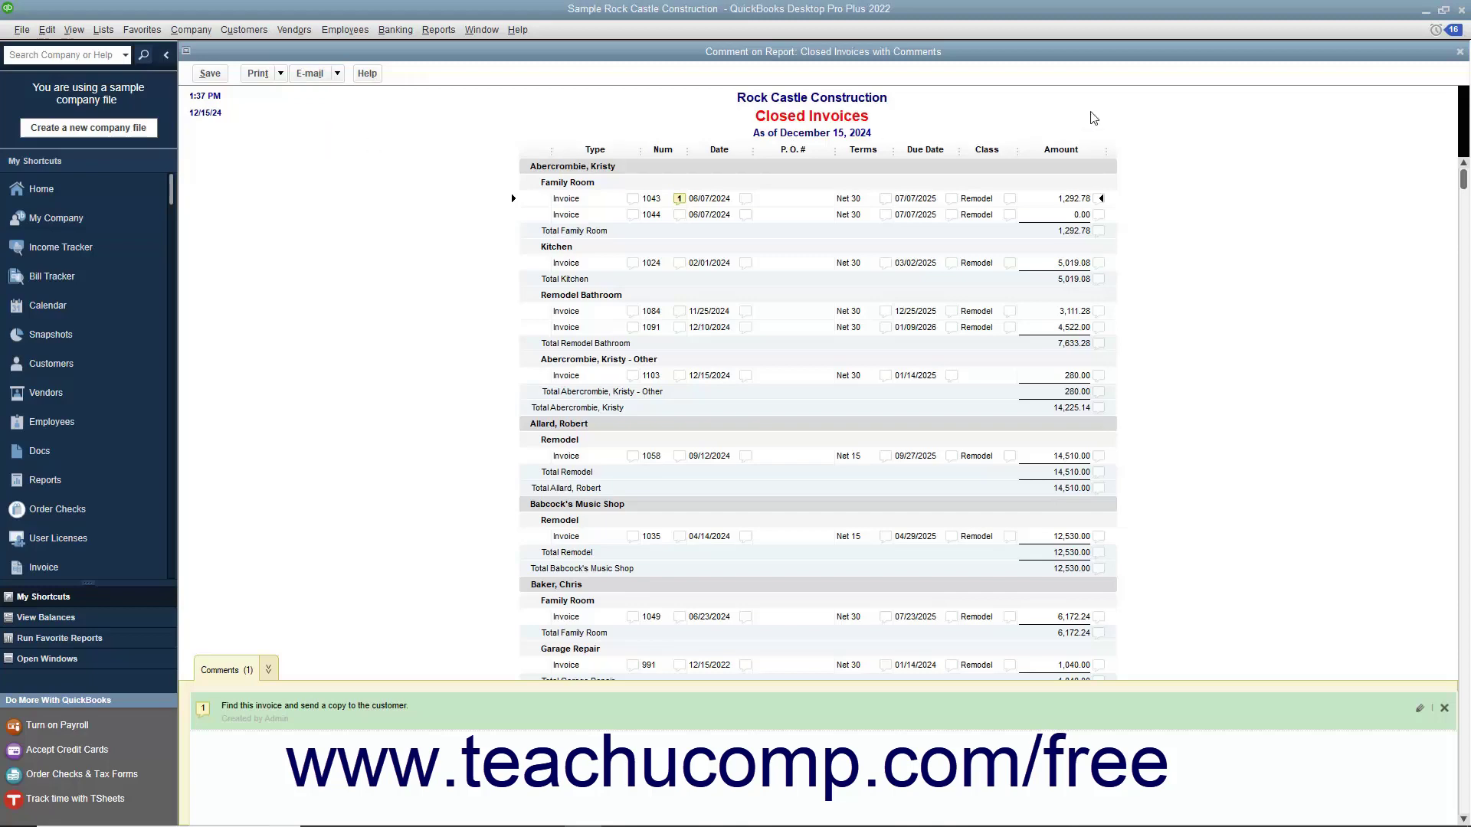
{"action": "left_click", "coordinate": [1462, 52]}
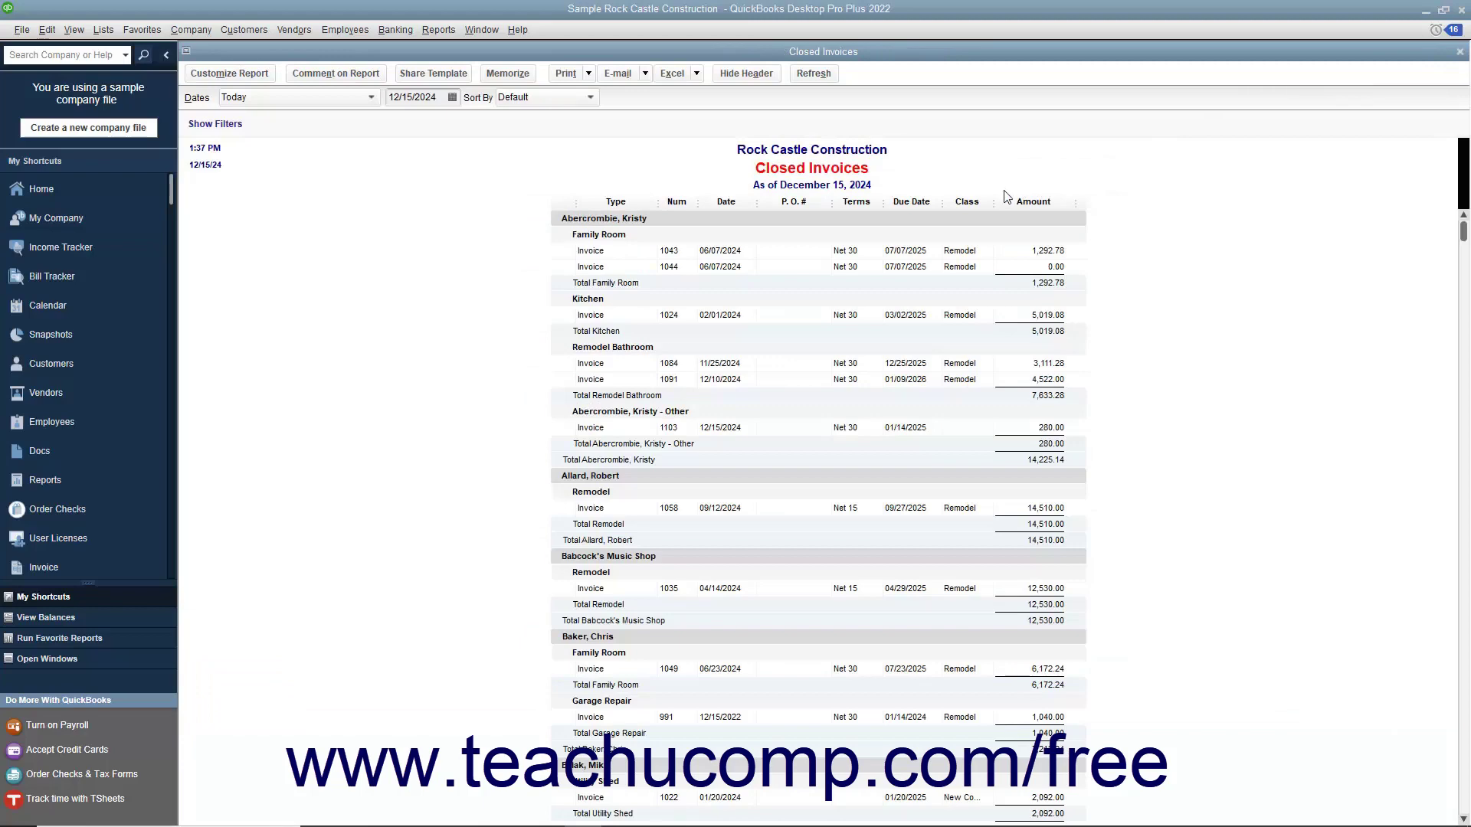
Close the Closed Invoices report and open Reports > Commented Reports.
{"action": "left_click", "coordinate": [1460, 52]}
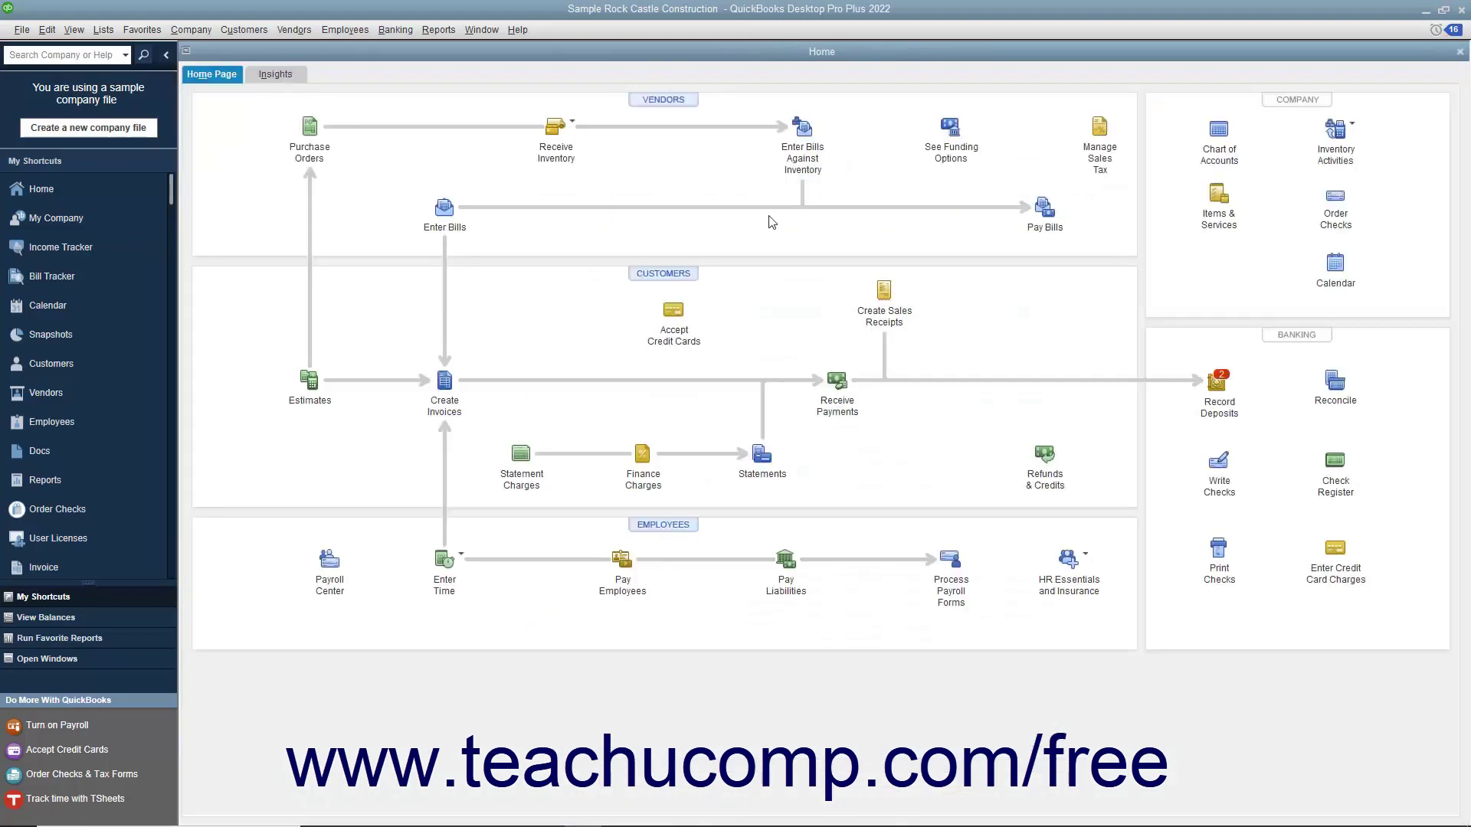
{"action": "left_click", "coordinate": [443, 32]}
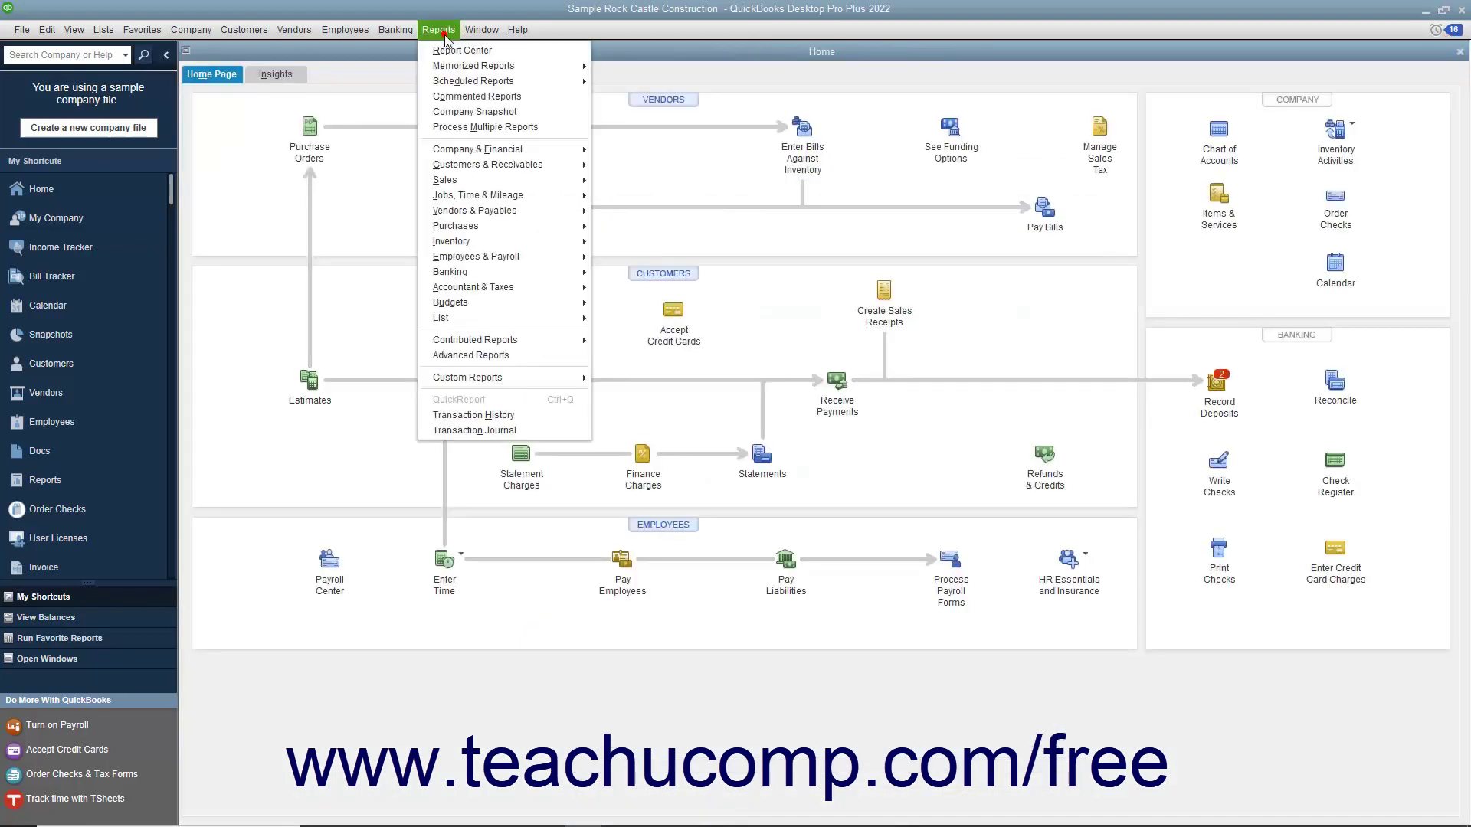
{"action": "left_click", "coordinate": [471, 101]}
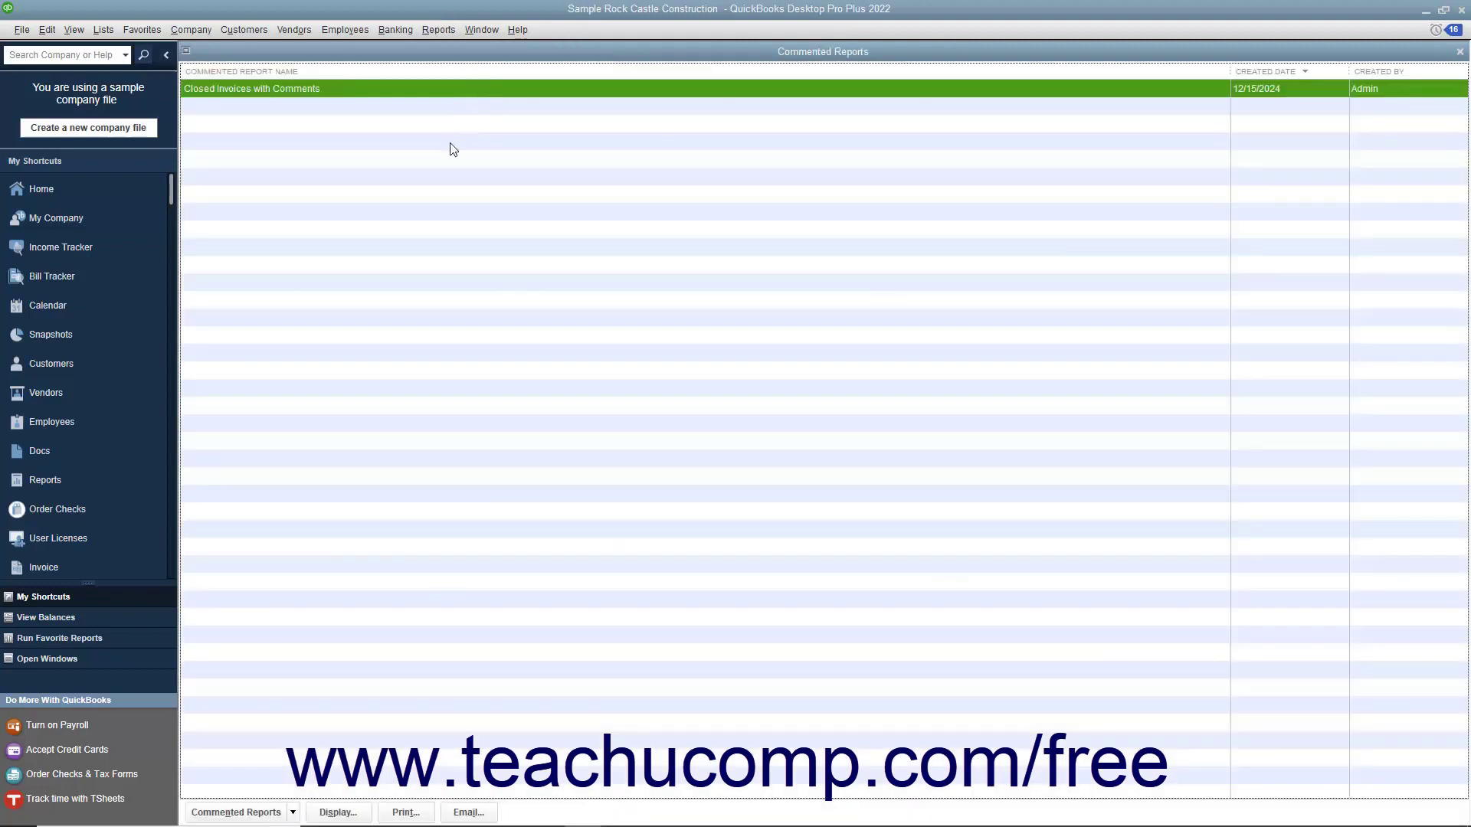
Rename 'Closed Invoices with Comments' to 'Closed Invoices with Comments-1224'.
{"action": "left_click", "coordinate": [236, 91]}
{"action": "left_click", "coordinate": [257, 816]}
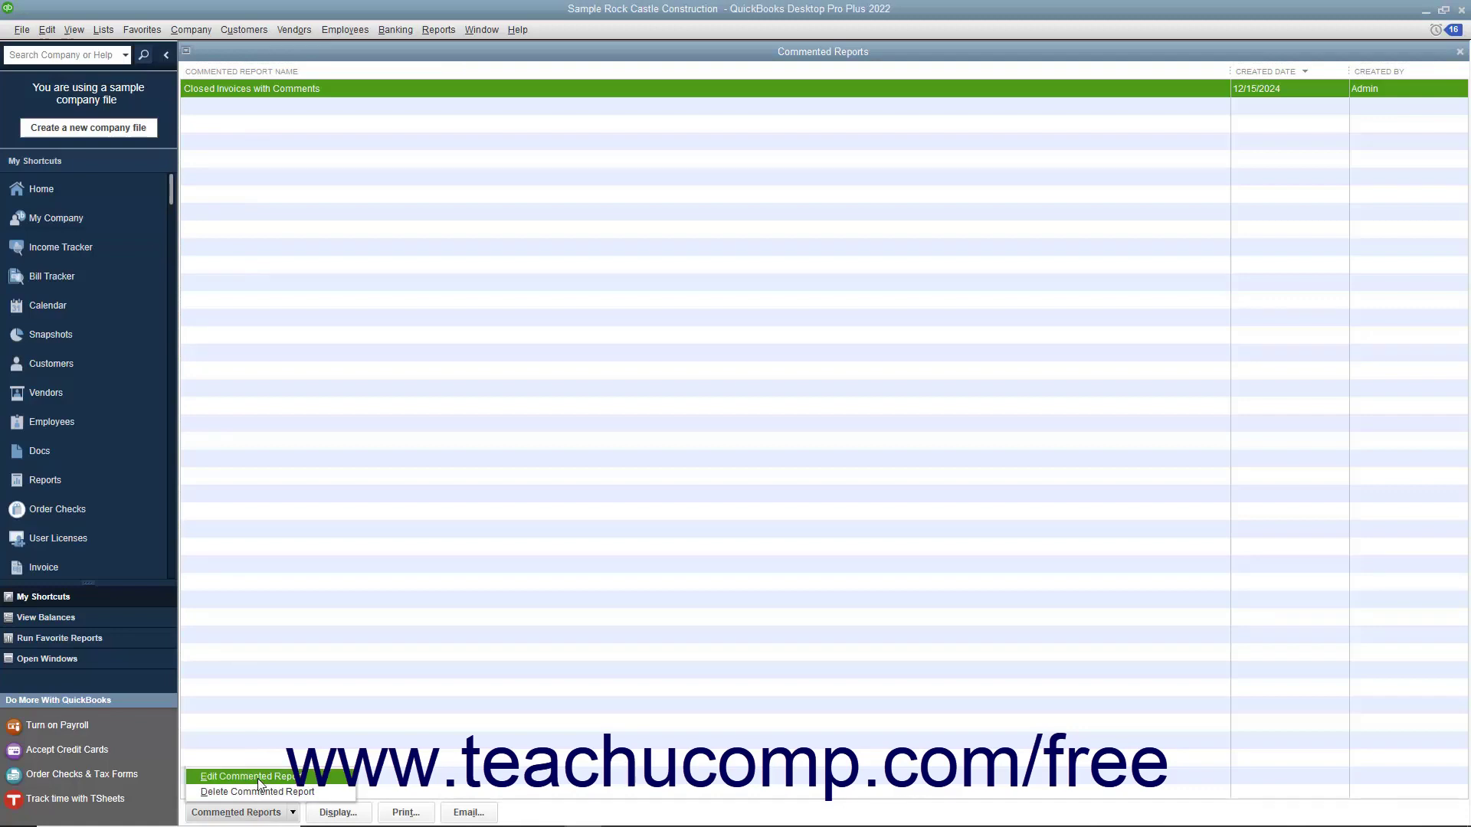
{"action": "left_click", "coordinate": [258, 778]}
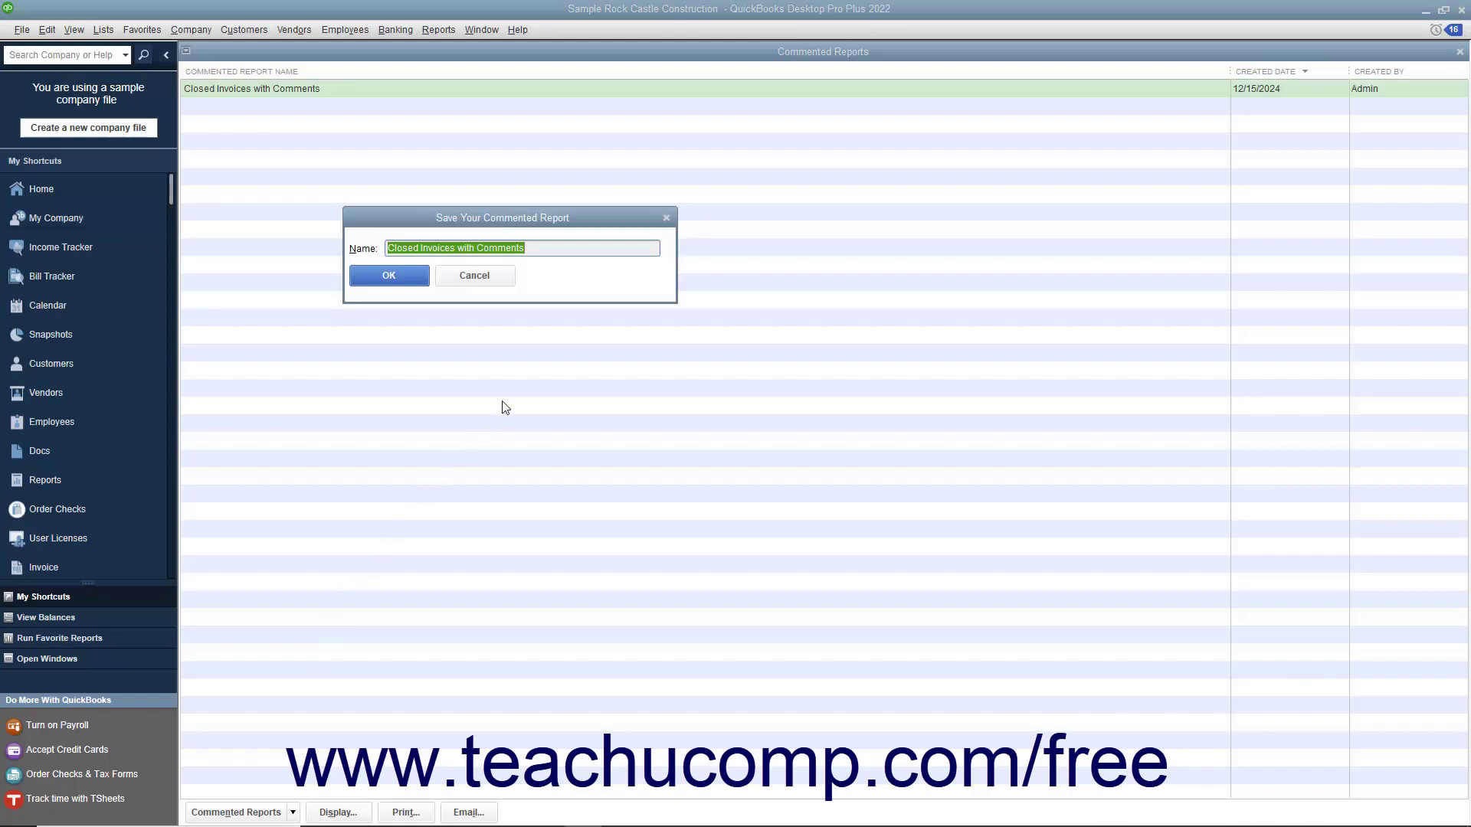
{"action": "left_click", "coordinate": [545, 247]}
{"action": "type", "text": "-1224"}
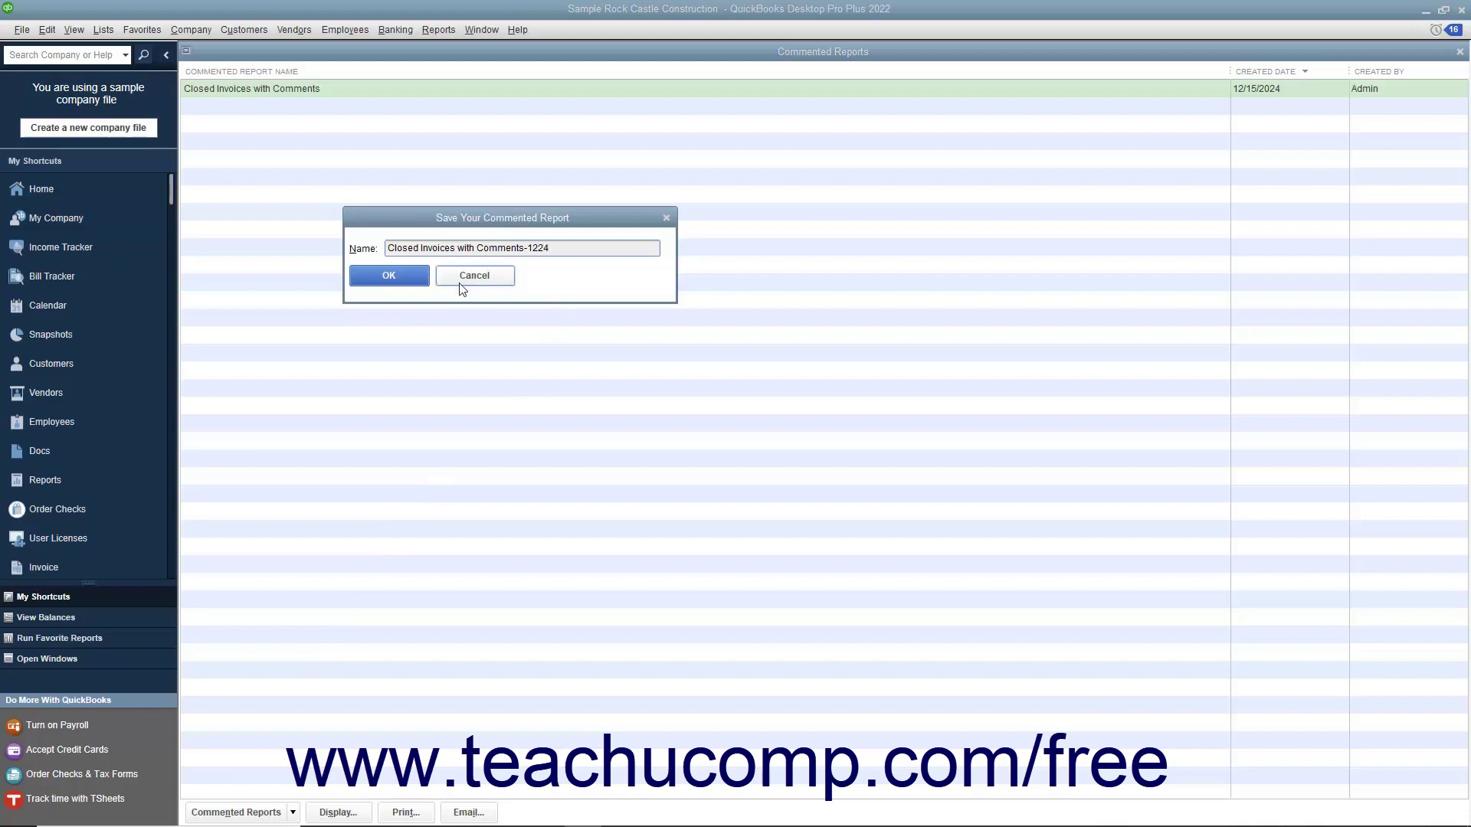
{"action": "left_click", "coordinate": [421, 280]}
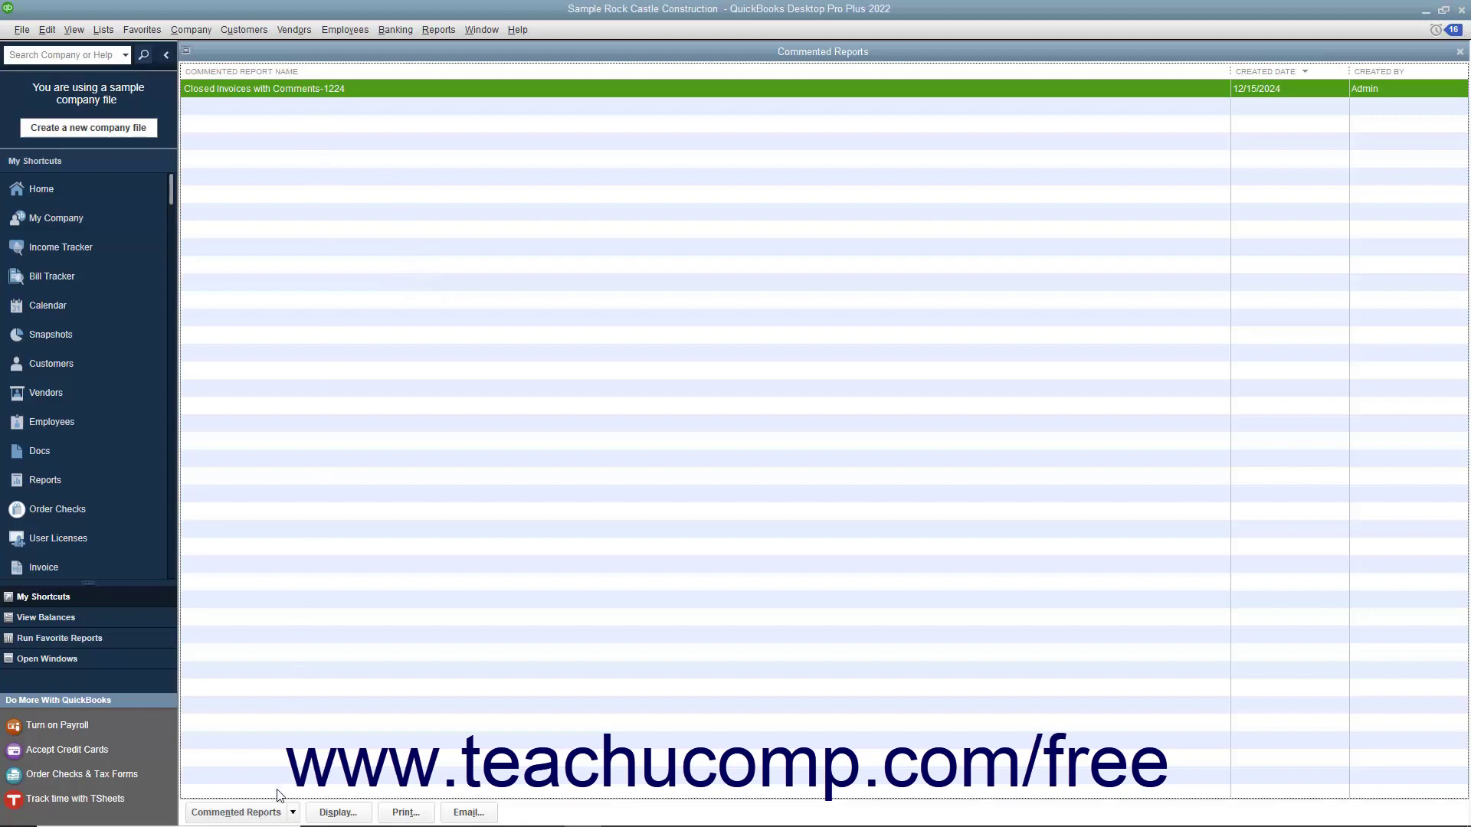
Delete the 'Closed Invoices with Comments-1224' commented report, confirming with Yes.
{"action": "left_click", "coordinate": [276, 813]}
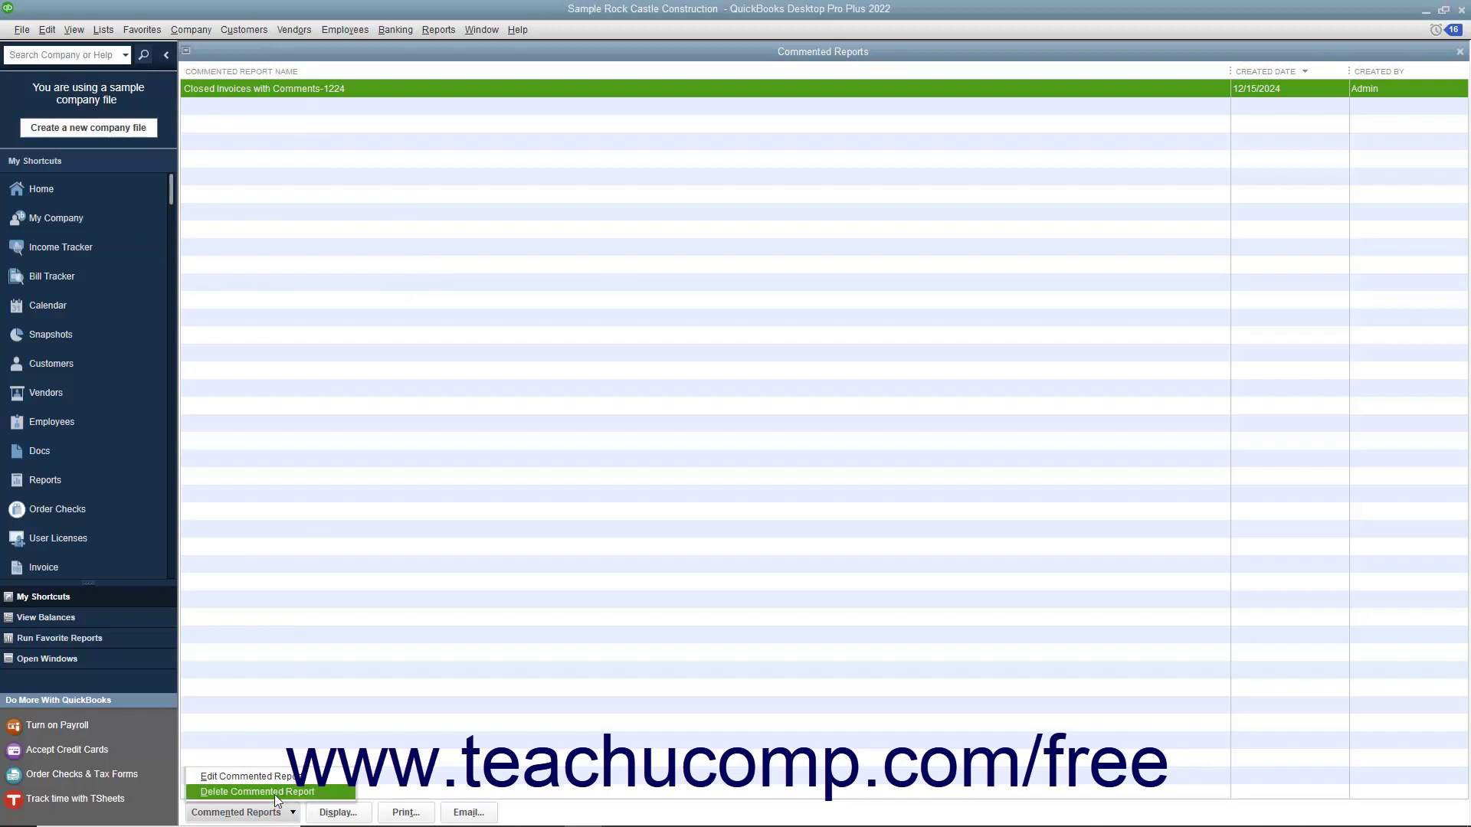
{"action": "left_click", "coordinate": [256, 792]}
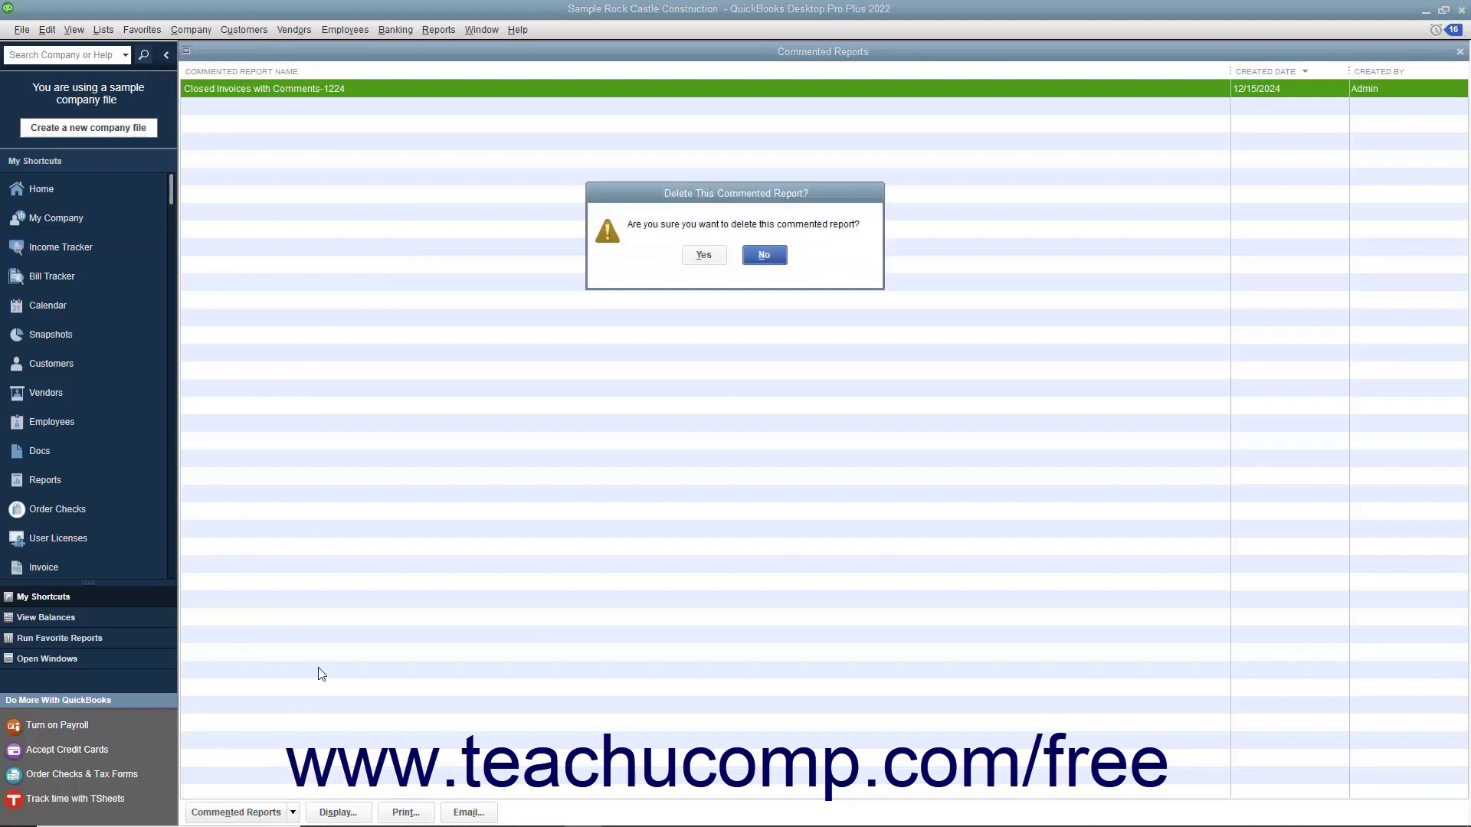
{"action": "left_click", "coordinate": [704, 255]}
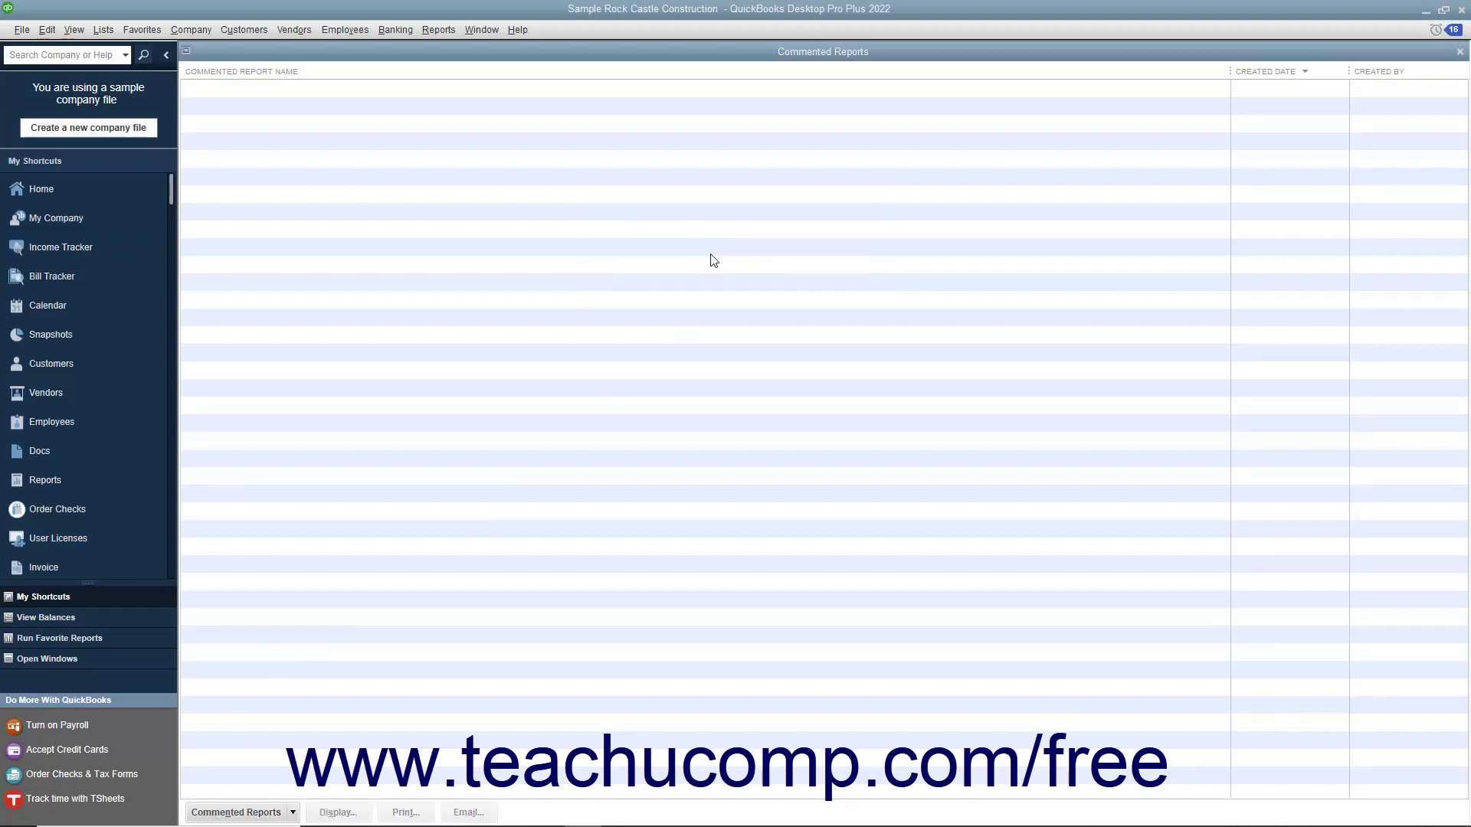